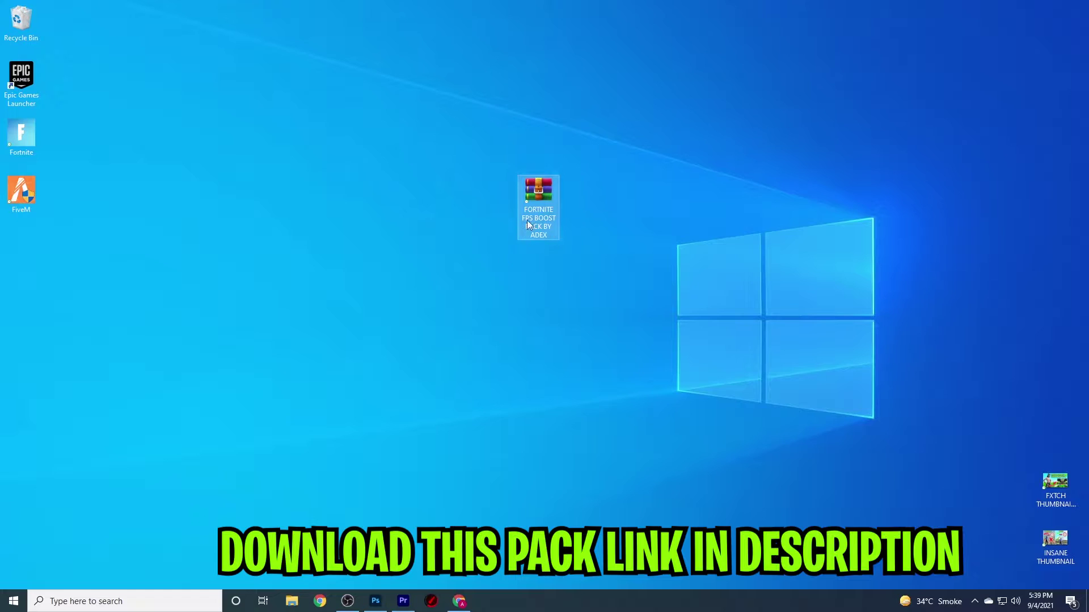
Step: Switch to Chrome, open the Fortnite Season 7 FPS boost post and follow its subscribe-to-unlock link
{"action": "left_click", "coordinate": [460, 603]}
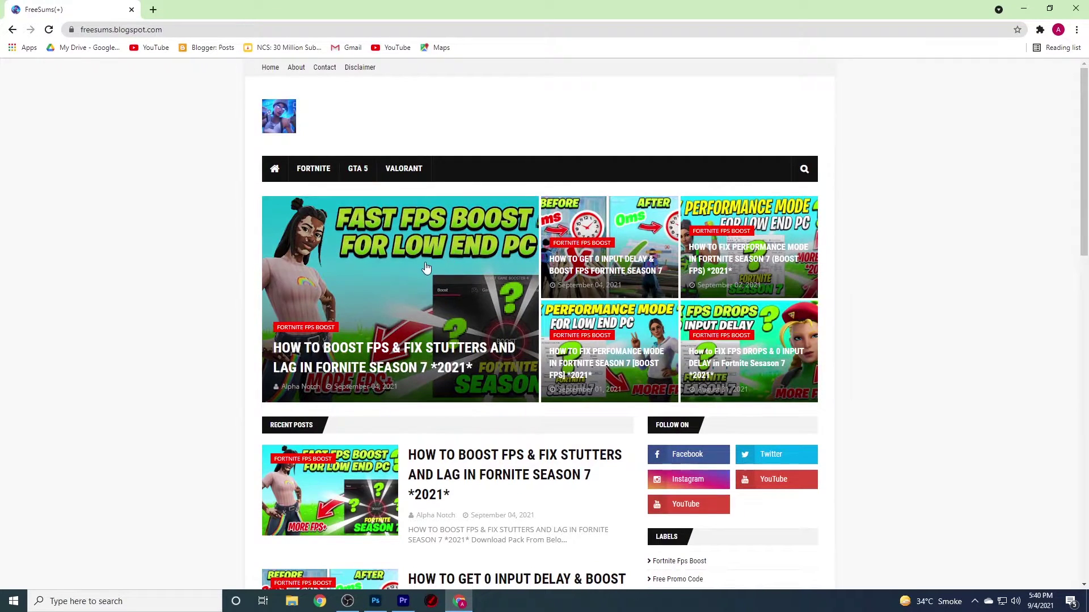
{"action": "scroll", "coordinate": [427, 267], "scroll_direction": "down", "scroll_amount": 3}
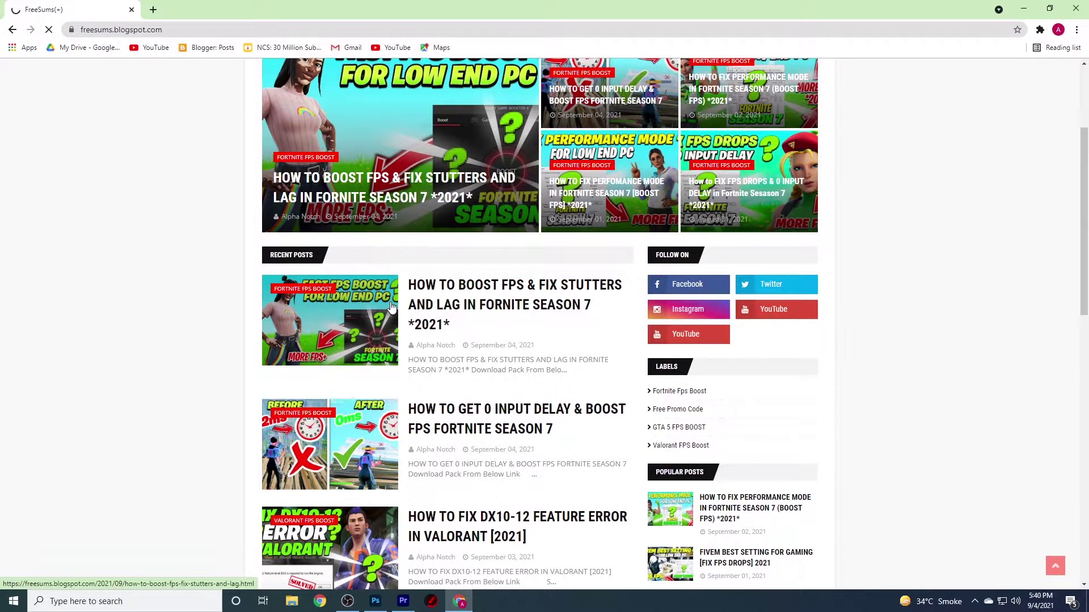
{"action": "scroll", "coordinate": [392, 301], "scroll_direction": "down", "scroll_amount": 3}
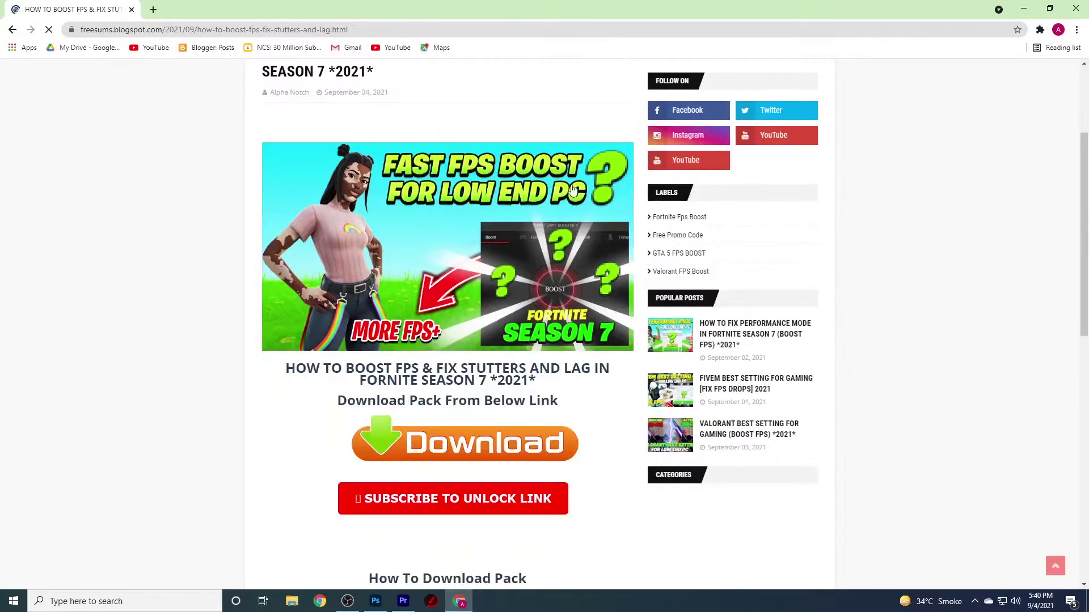
{"action": "scroll", "coordinate": [505, 275], "scroll_direction": "down", "scroll_amount": 3}
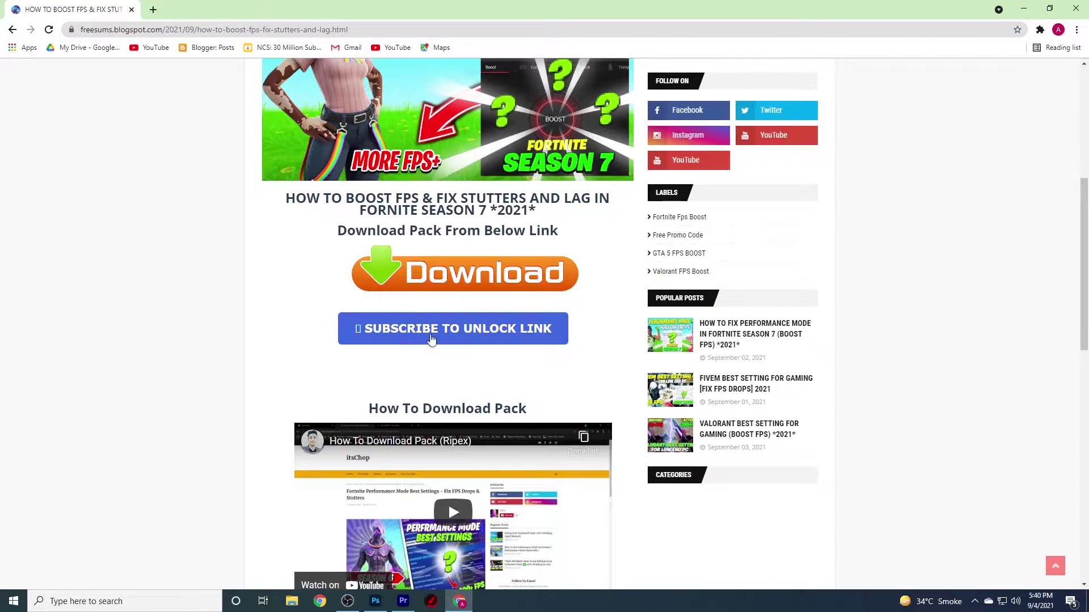
{"action": "left_click", "coordinate": [486, 333]}
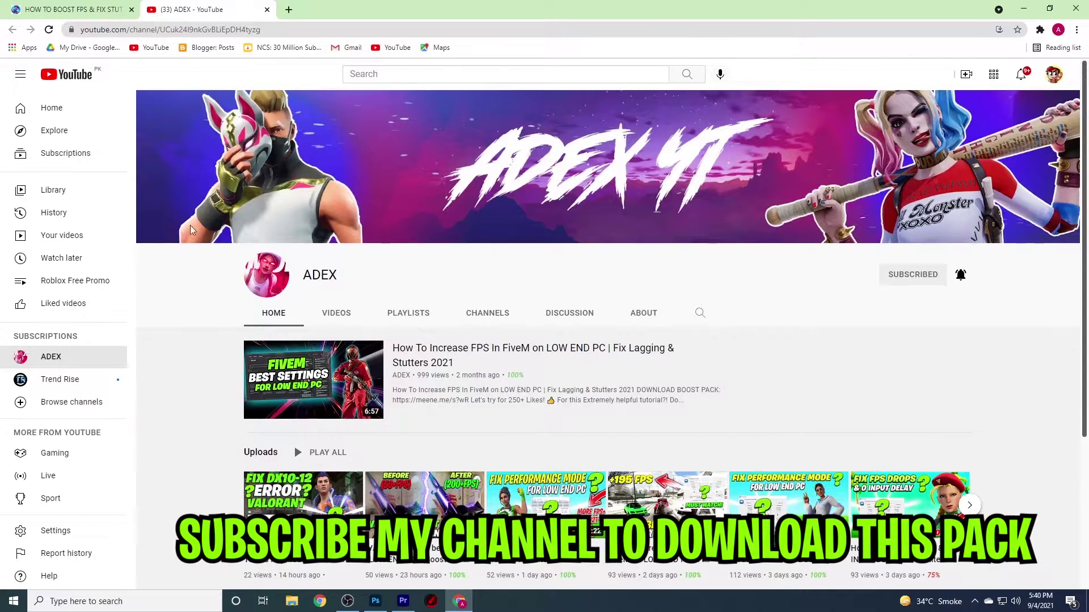
Step: Follow the post's unlocked download links to the boost pack's Google Drive page and minimize the browser
{"action": "left_click", "coordinate": [111, 4]}
{"action": "scroll", "coordinate": [323, 321], "scroll_direction": "down", "scroll_amount": 6}
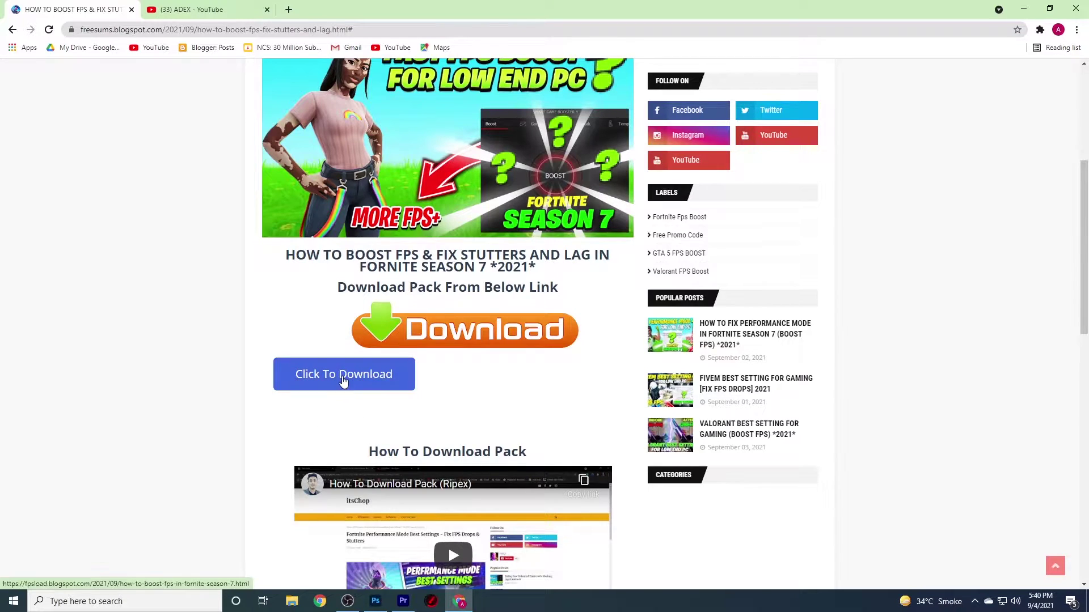
{"action": "left_click", "coordinate": [344, 381]}
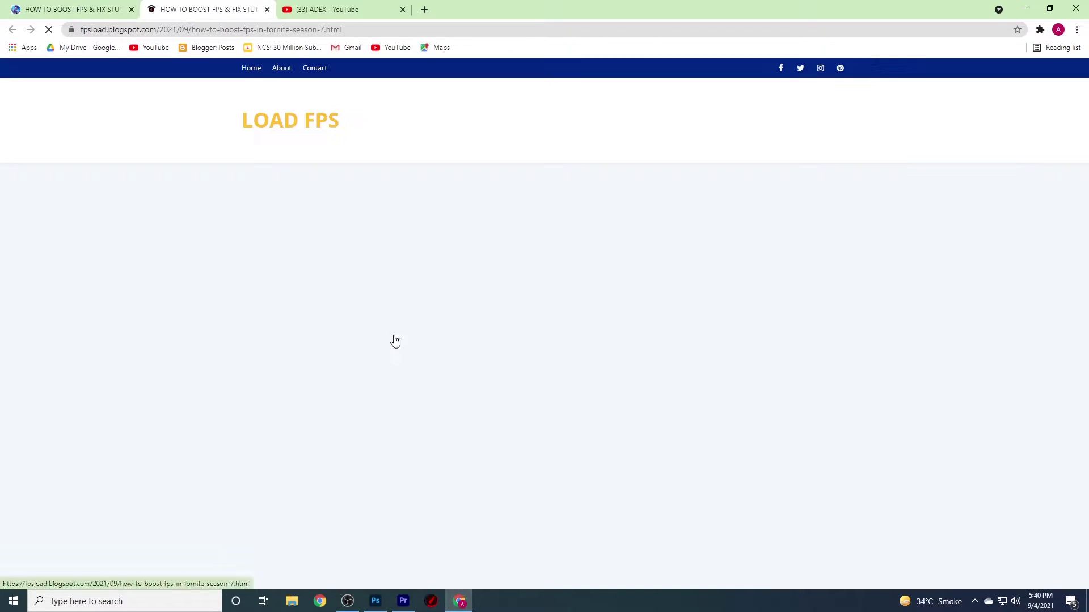
{"action": "scroll", "coordinate": [420, 361], "scroll_direction": "down", "scroll_amount": 5}
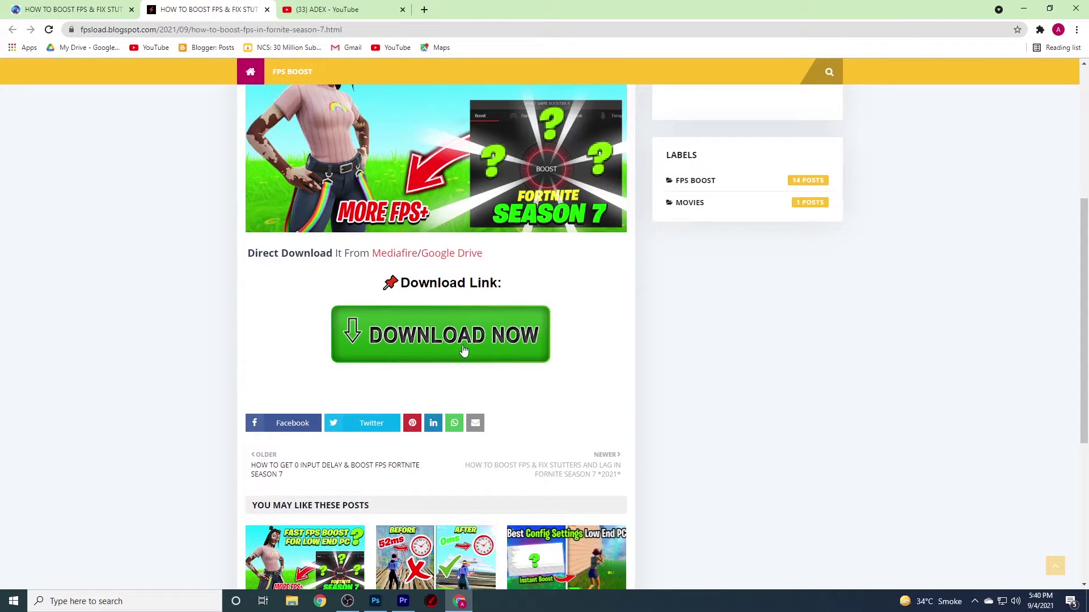
{"action": "left_click", "coordinate": [470, 346]}
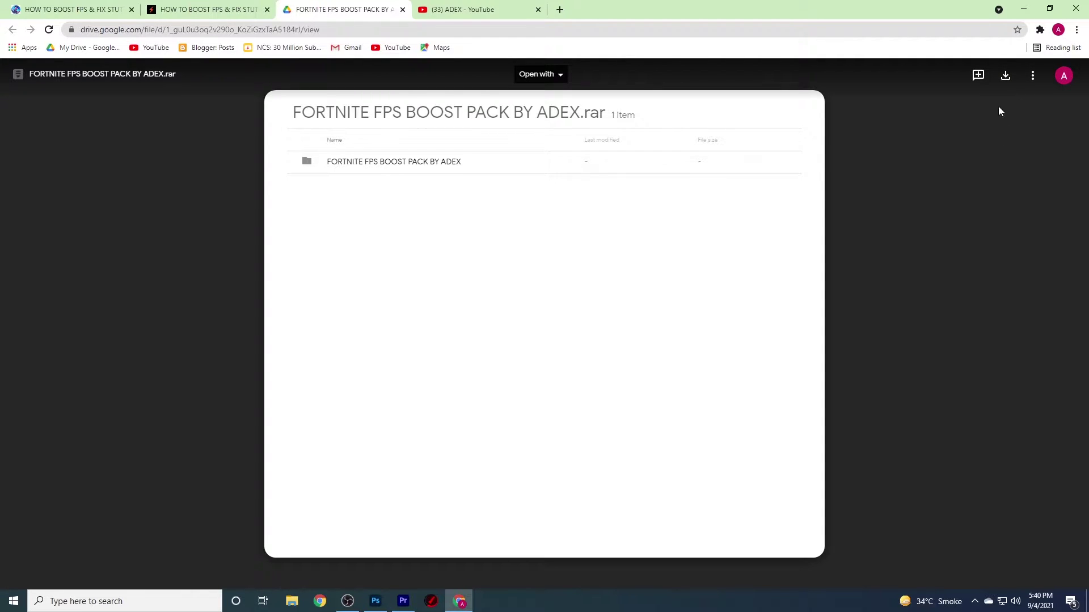
{"action": "left_click", "coordinate": [1027, 7]}
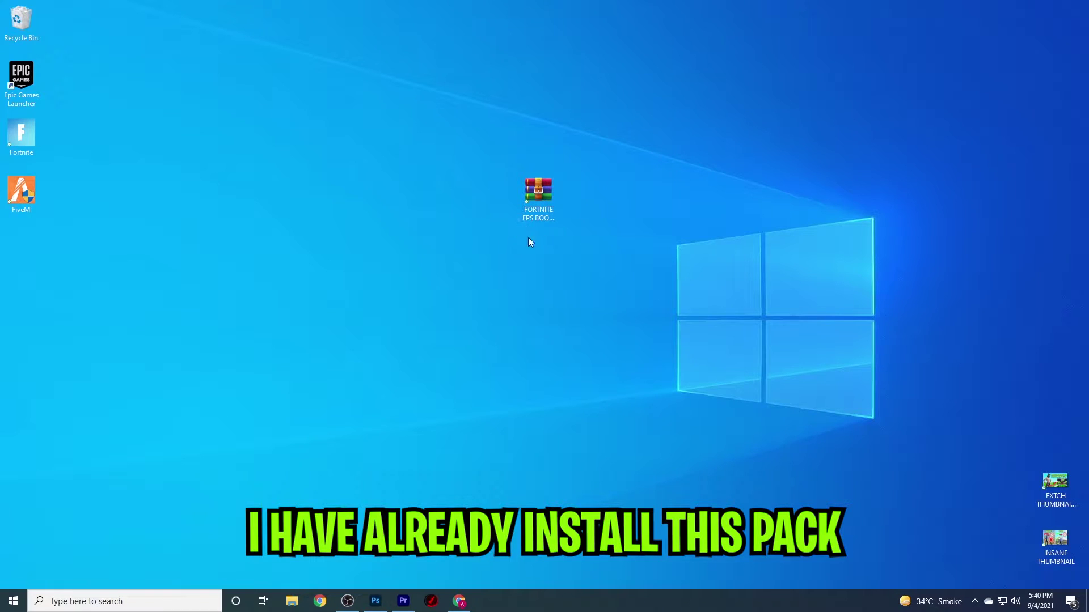
Step: Extract the FORTNITE FPS BOOST PACK BY ADEX archive on the desktop and open the extracted folder after placing it beside the archive
{"action": "right_click", "coordinate": [543, 188]}
{"action": "left_click", "coordinate": [584, 235]}
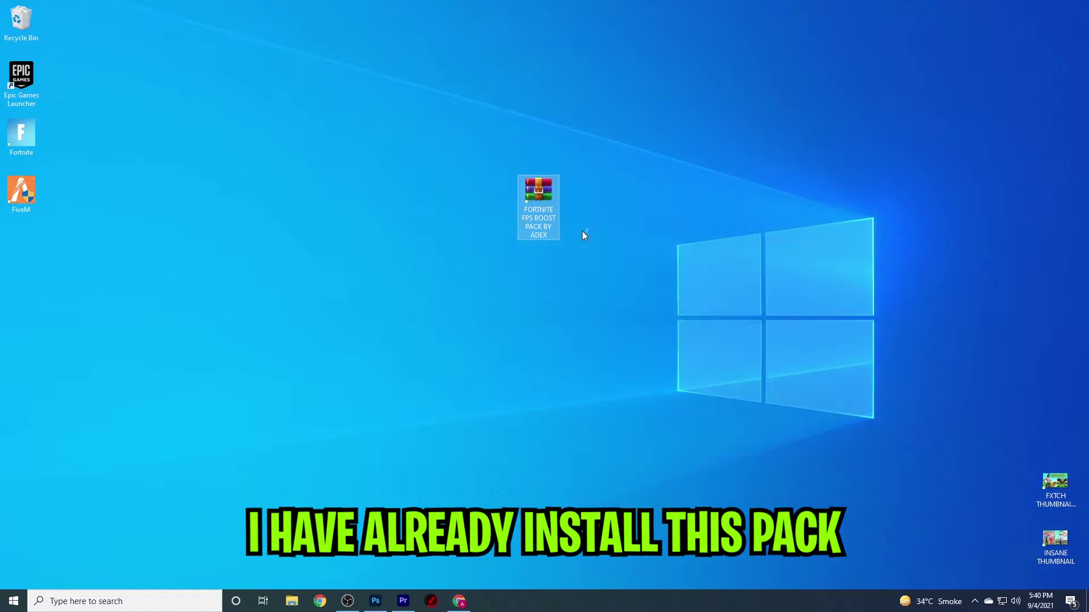
{"action": "left_click_drag", "start_coordinate": [21, 256], "coordinate": [556, 200]}
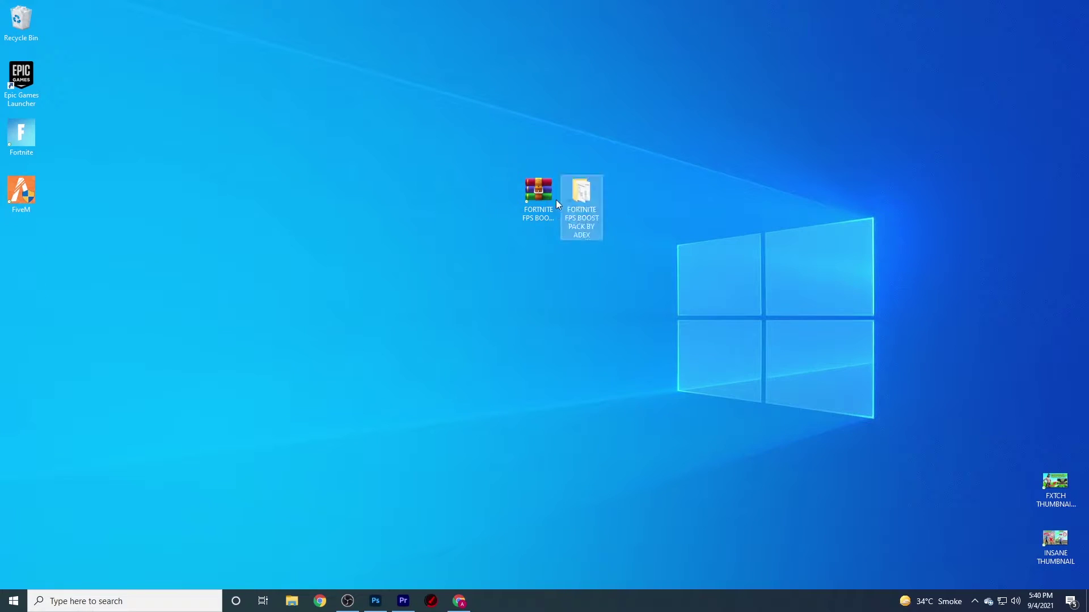
{"action": "double_click", "coordinate": [585, 203]}
{"action": "left_click", "coordinate": [775, 203]}
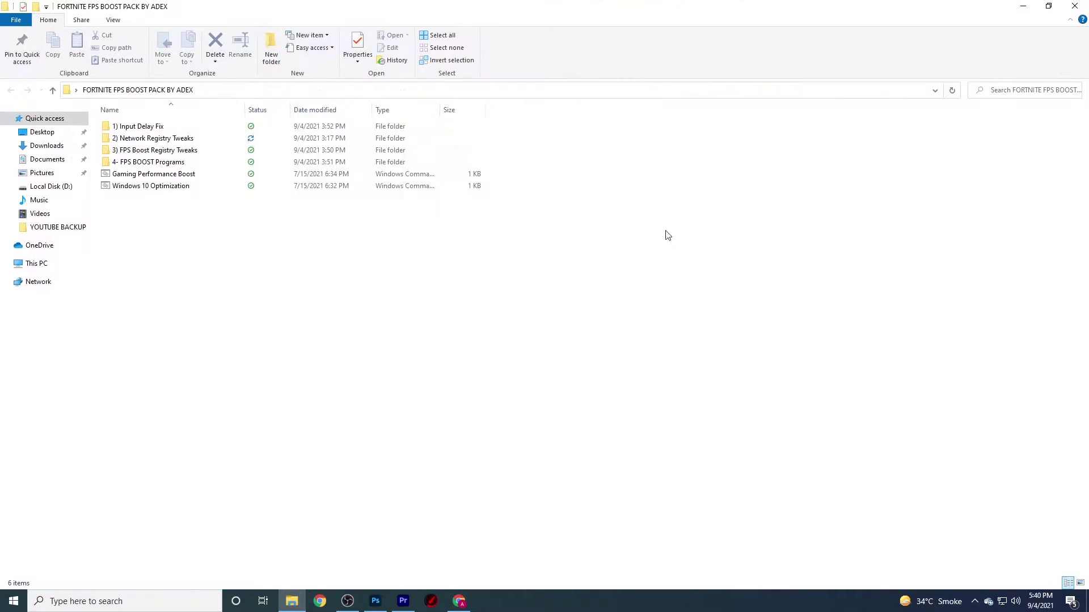
{"action": "left_click_drag", "start_coordinate": [190, 226], "coordinate": [252, 145]}
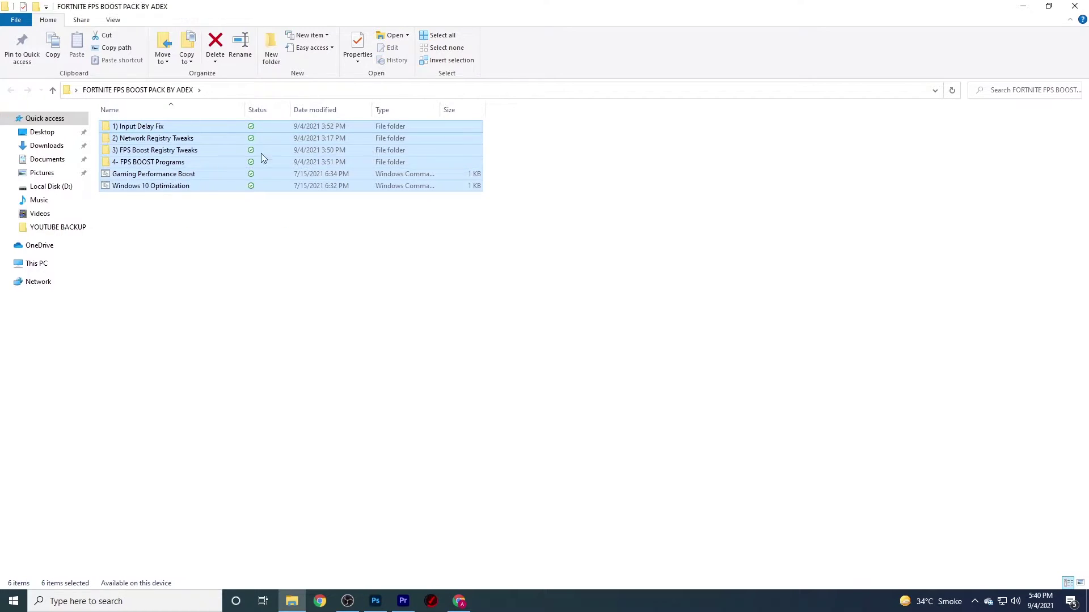
{"action": "left_click", "coordinate": [175, 213]}
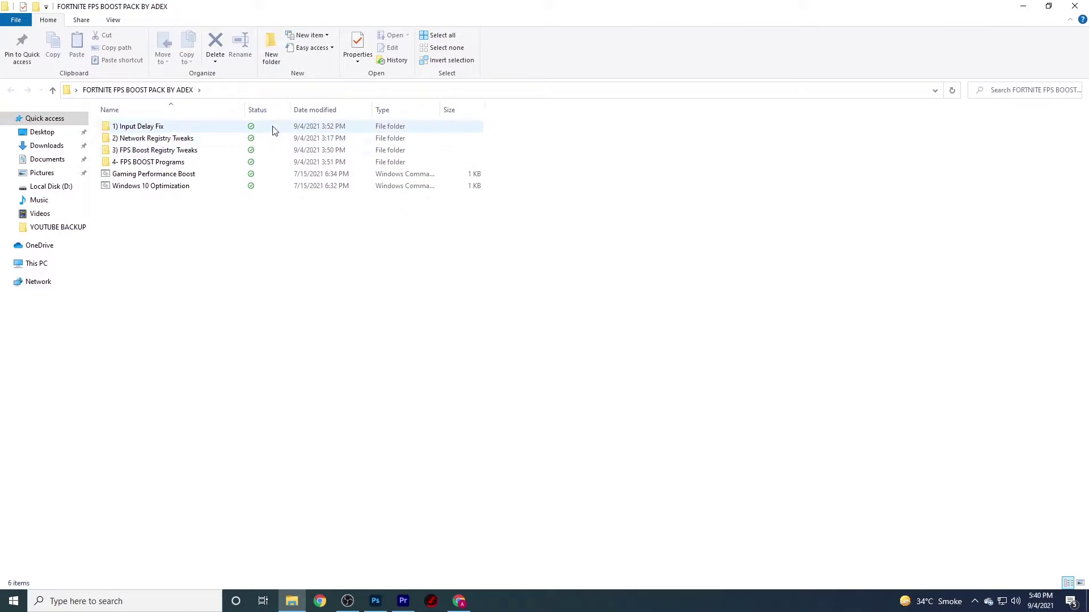
Step: Run the timer application from the Input Delay Fix folder, set the timer resolution to Maximum and minimize it
{"action": "double_click", "coordinate": [168, 126]}
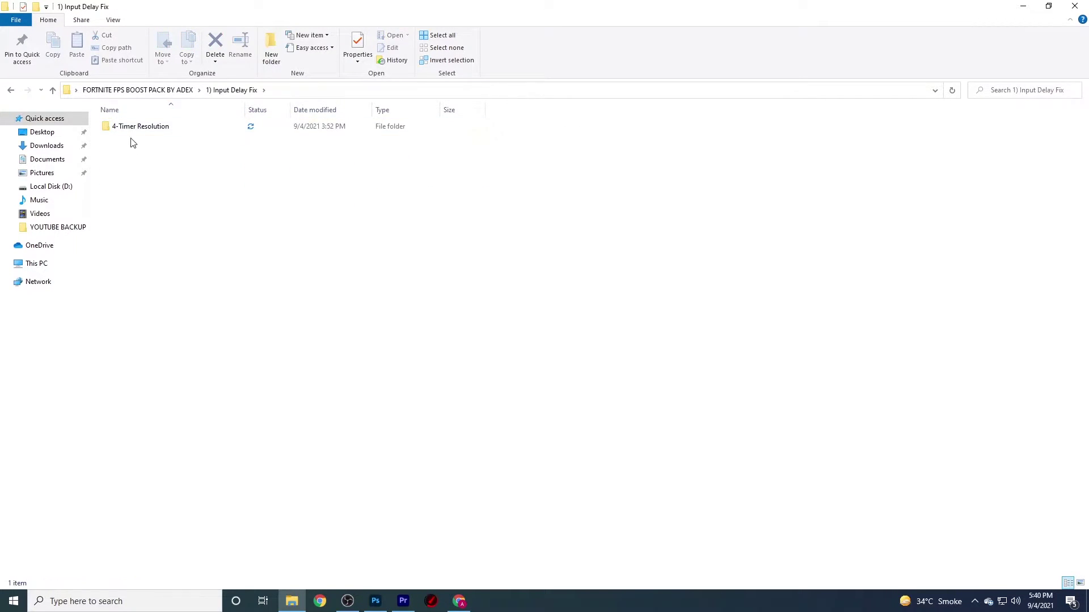
{"action": "double_click", "coordinate": [142, 130]}
{"action": "double_click", "coordinate": [150, 132]}
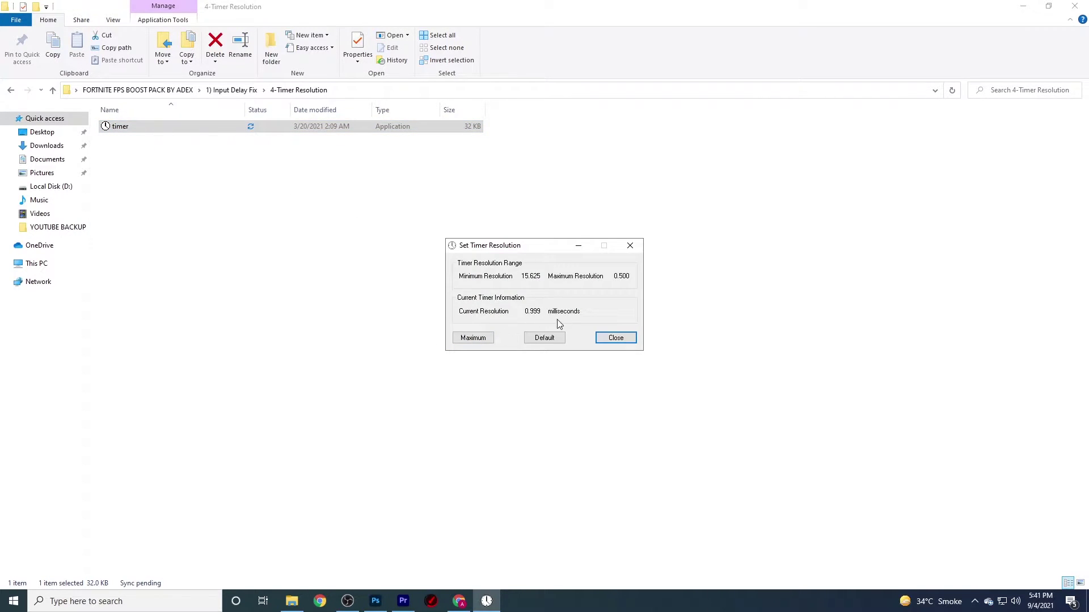
{"action": "left_click", "coordinate": [473, 338]}
{"action": "left_click", "coordinate": [578, 246]}
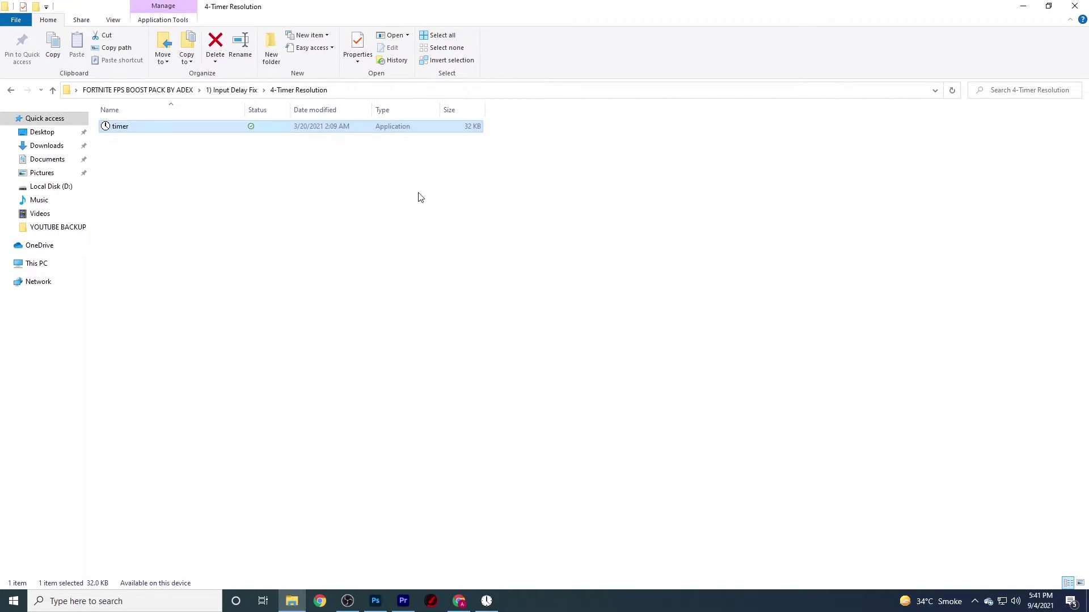
Step: Add the networking_tweaks file from the 2) Network Registry Tweaks folder to the registry
{"action": "left_click", "coordinate": [10, 90]}
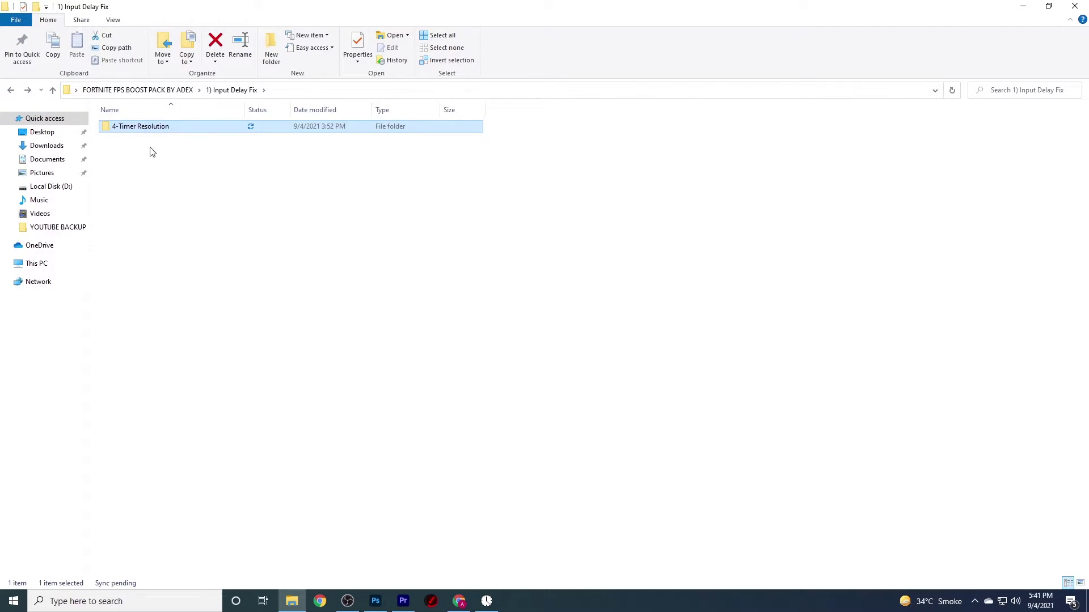
{"action": "left_click", "coordinate": [8, 90]}
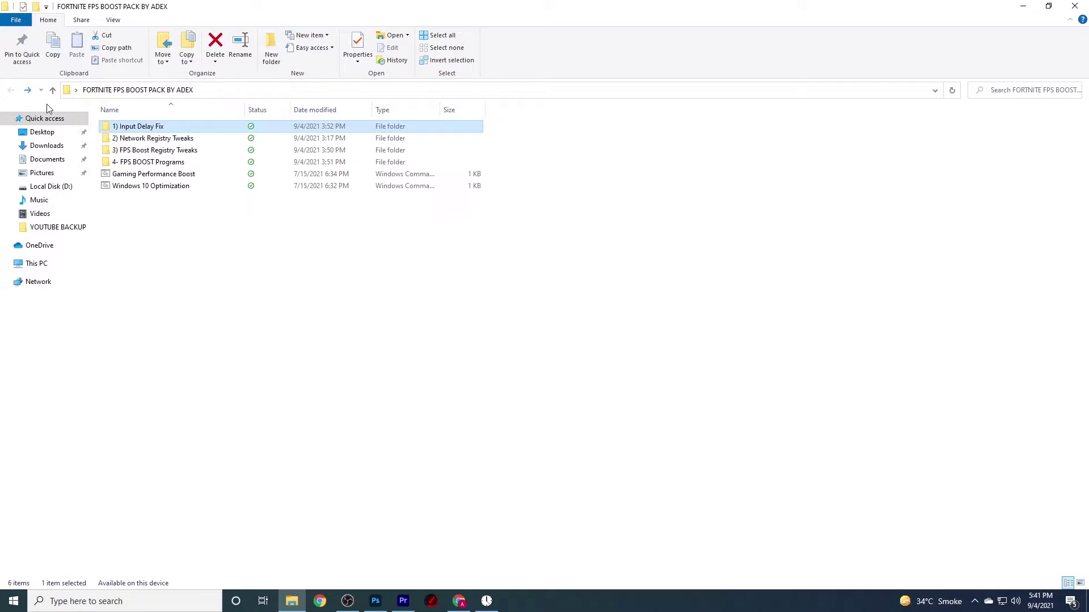
{"action": "double_click", "coordinate": [158, 142]}
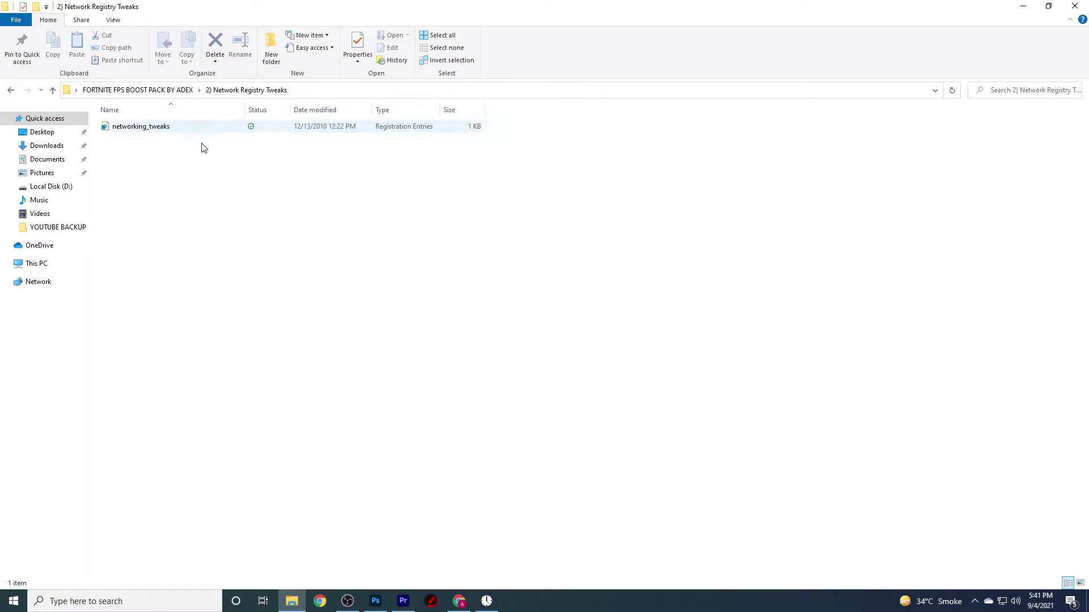
{"action": "double_click", "coordinate": [176, 132]}
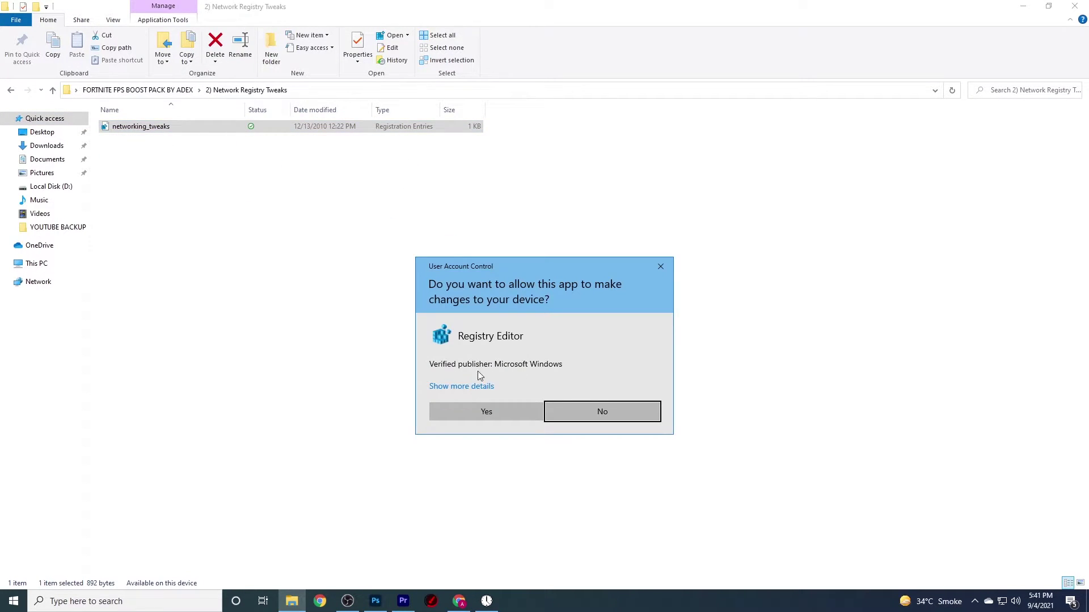
{"action": "left_click", "coordinate": [485, 411]}
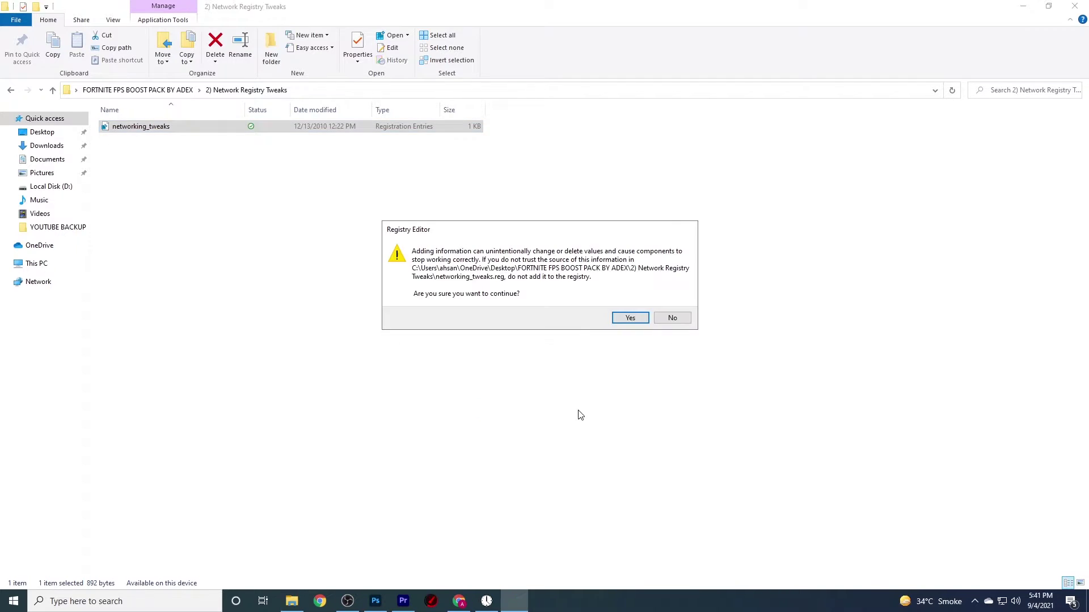
{"action": "left_click", "coordinate": [630, 318]}
{"action": "left_click", "coordinate": [668, 306]}
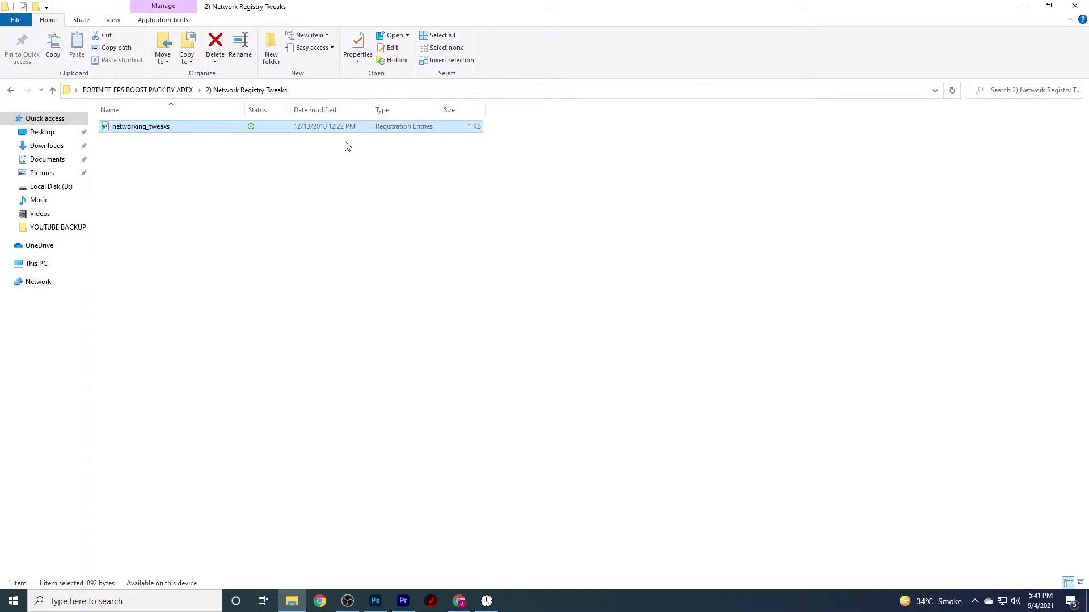
Step: Add the CPU Performance Boost file from the 3) FPS Boost Registry Tweaks folder to the registry
{"action": "left_click", "coordinate": [12, 90]}
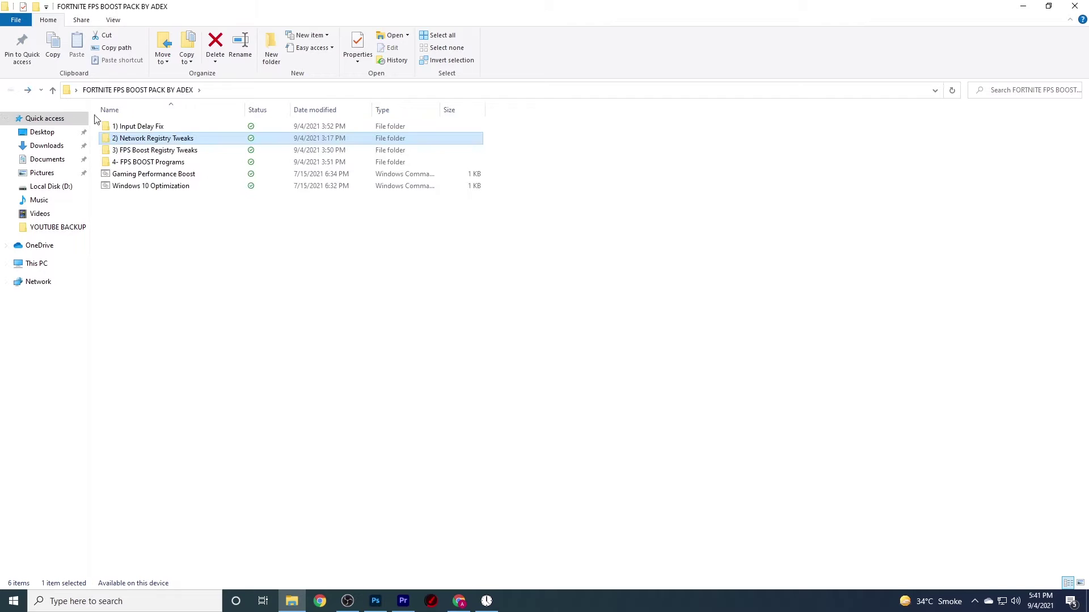
{"action": "left_click", "coordinate": [153, 153]}
{"action": "double_click", "coordinate": [153, 154]}
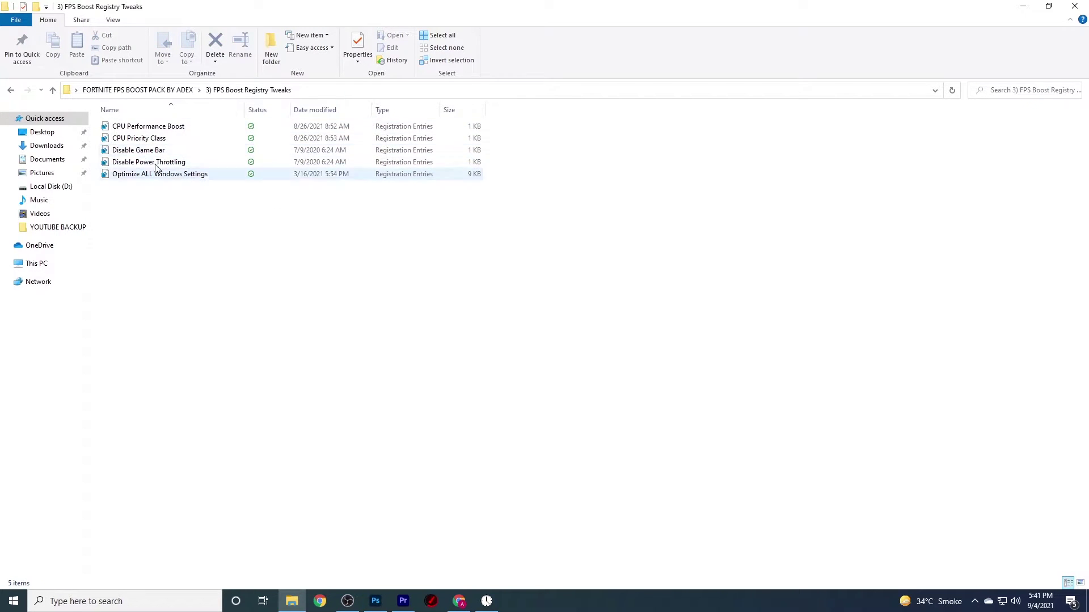
{"action": "double_click", "coordinate": [173, 126]}
{"action": "left_click", "coordinate": [486, 412]}
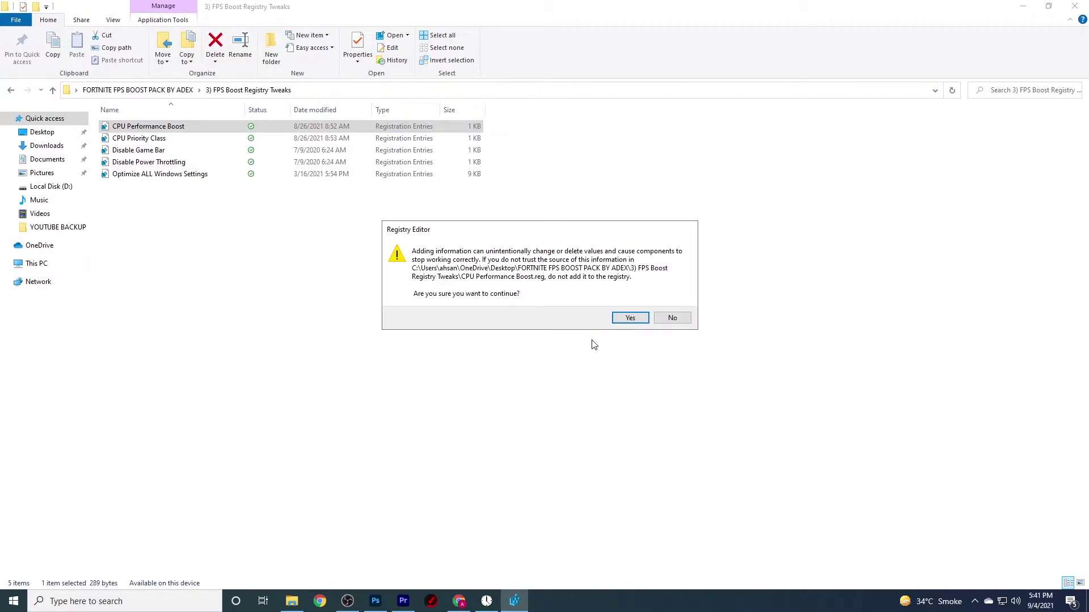
{"action": "left_click", "coordinate": [627, 317]}
{"action": "left_click", "coordinate": [673, 309]}
Step: Add the CPU Priority Class tweak to the registry, allowing Registry Editor to make changes
{"action": "double_click", "coordinate": [337, 137]}
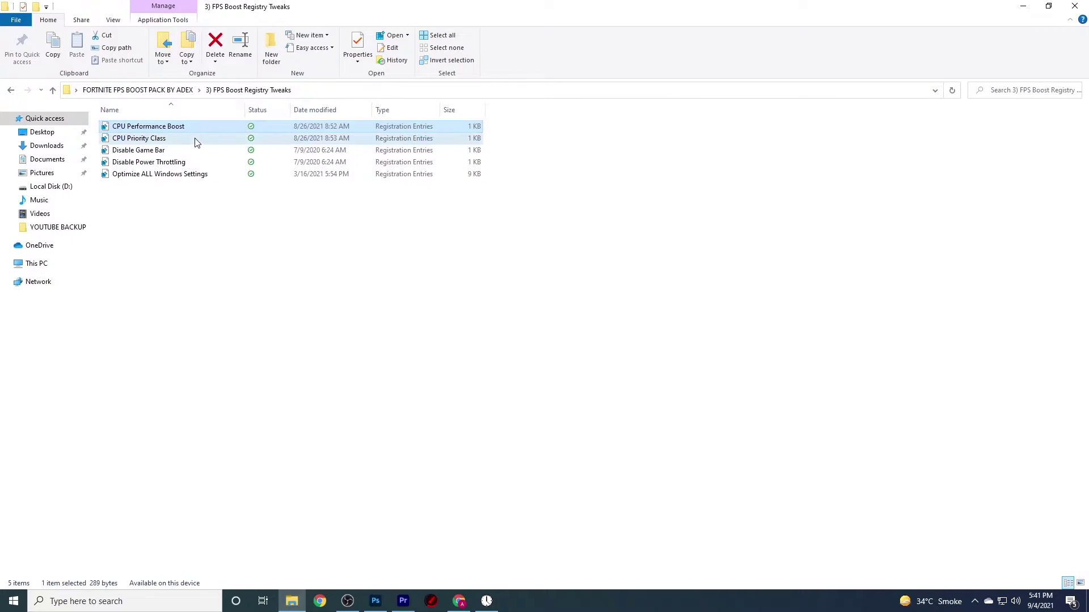
{"action": "left_click", "coordinate": [507, 412]}
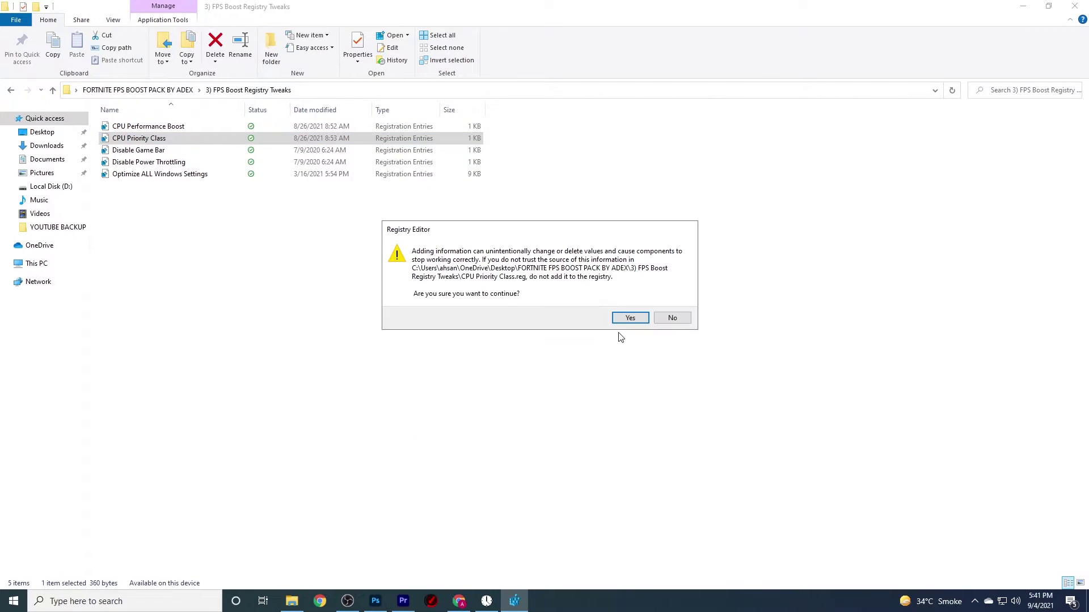
{"action": "left_click", "coordinate": [628, 317]}
{"action": "left_click", "coordinate": [673, 305]}
Step: Add the Disable Game Bar tweak to the registry, allowing Registry Editor to make changes
{"action": "double_click", "coordinate": [191, 149]}
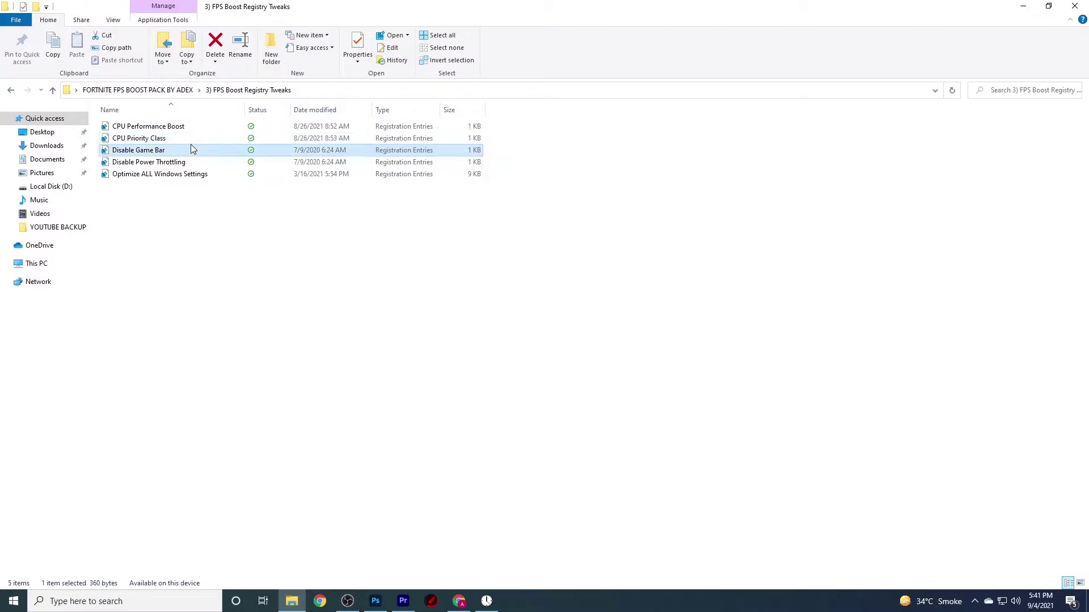
{"action": "left_click", "coordinate": [525, 410]}
{"action": "left_click", "coordinate": [628, 317]}
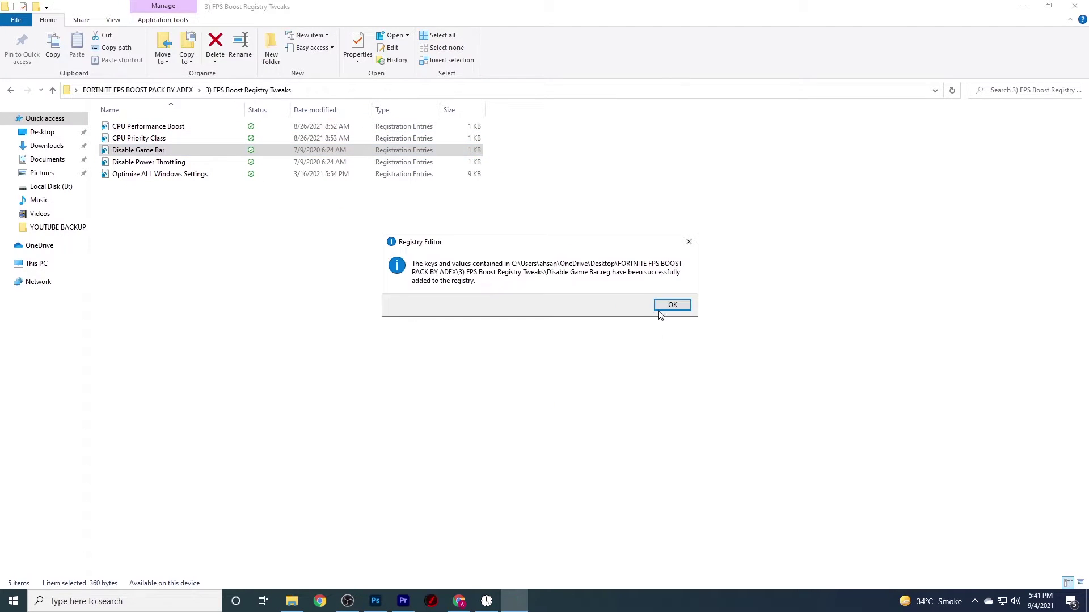
{"action": "left_click", "coordinate": [672, 306]}
Step: Add the Disable Power Throttling tweak to the registry, allowing Registry Editor to make changes
{"action": "double_click", "coordinate": [192, 163]}
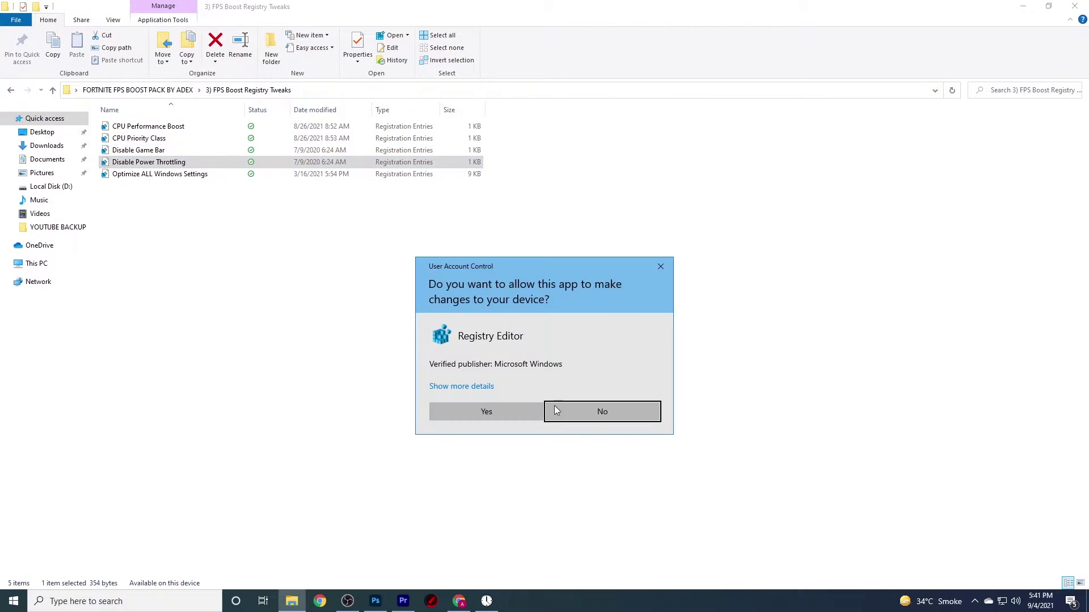
{"action": "left_click", "coordinate": [489, 411]}
{"action": "left_click", "coordinate": [629, 318]}
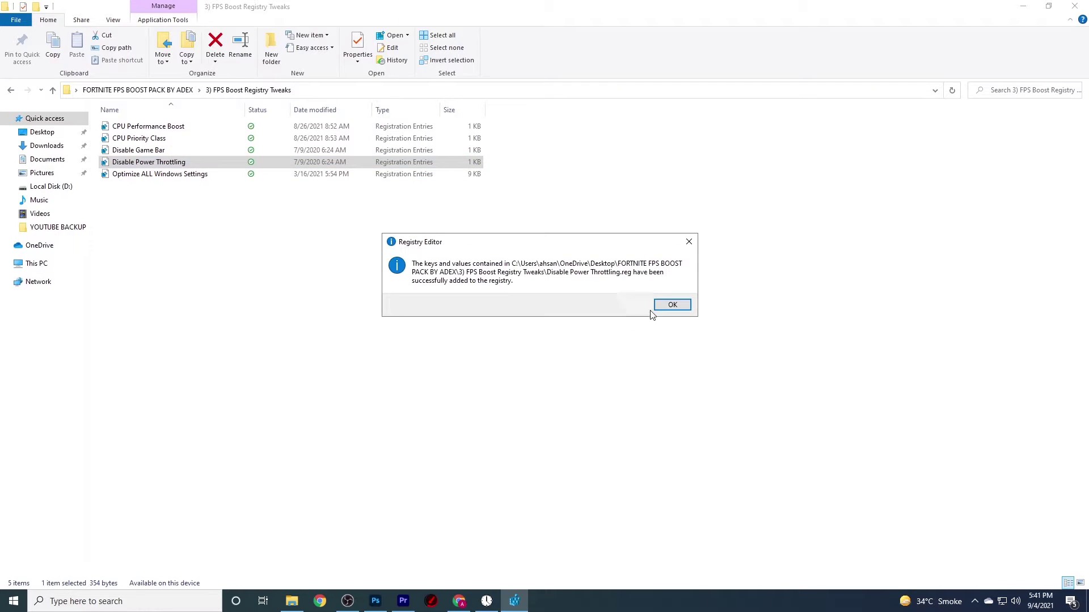
{"action": "left_click", "coordinate": [675, 310]}
Step: Add the Optimize ALL Windows Settings tweak to the registry, allowing Registry Editor to make changes
{"action": "double_click", "coordinate": [134, 175]}
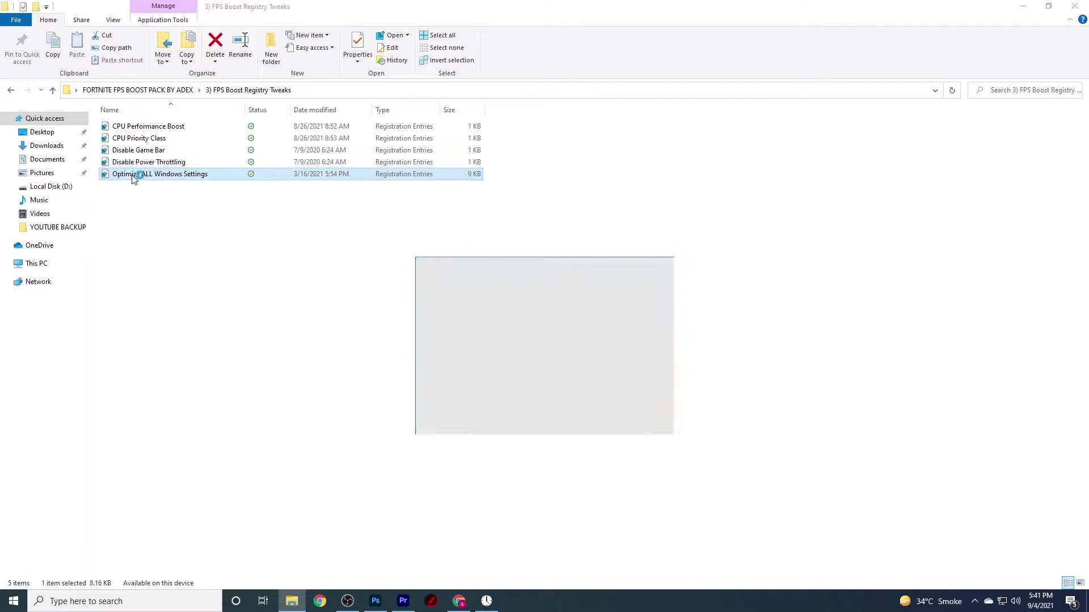
{"action": "left_click", "coordinate": [481, 410]}
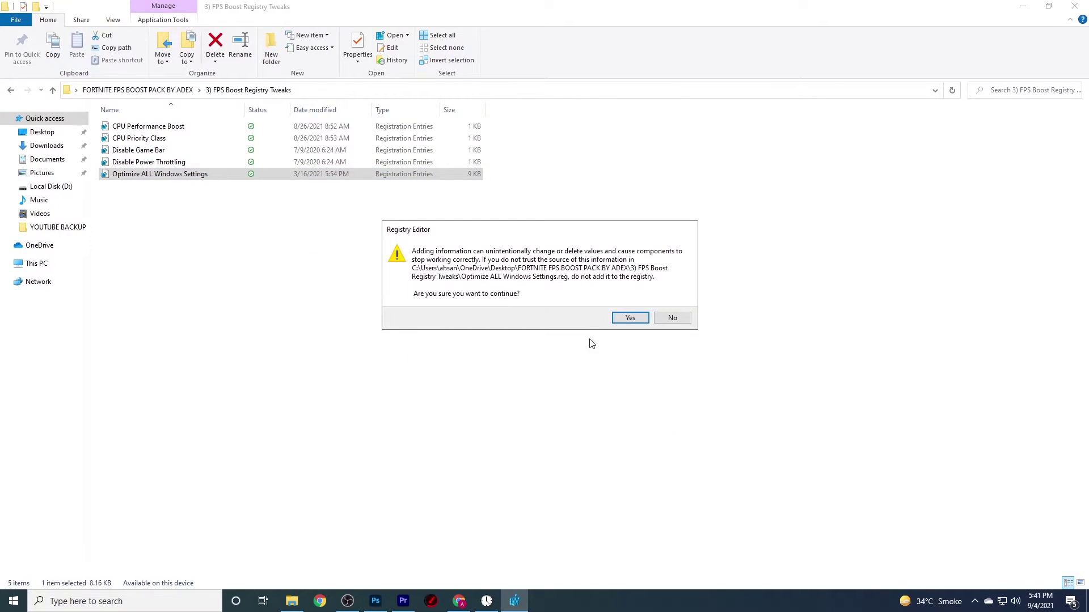
{"action": "left_click", "coordinate": [632, 319]}
{"action": "left_click", "coordinate": [675, 310]}
{"action": "left_click", "coordinate": [233, 189]}
{"action": "left_click_drag", "start_coordinate": [212, 217], "coordinate": [274, 117]}
Step: Install ParkControl from parkcontrolsetup64 in the 4- FPS BOOST Programs folder, allowing device changes and accepting the license agreement
{"action": "left_click", "coordinate": [138, 90]}
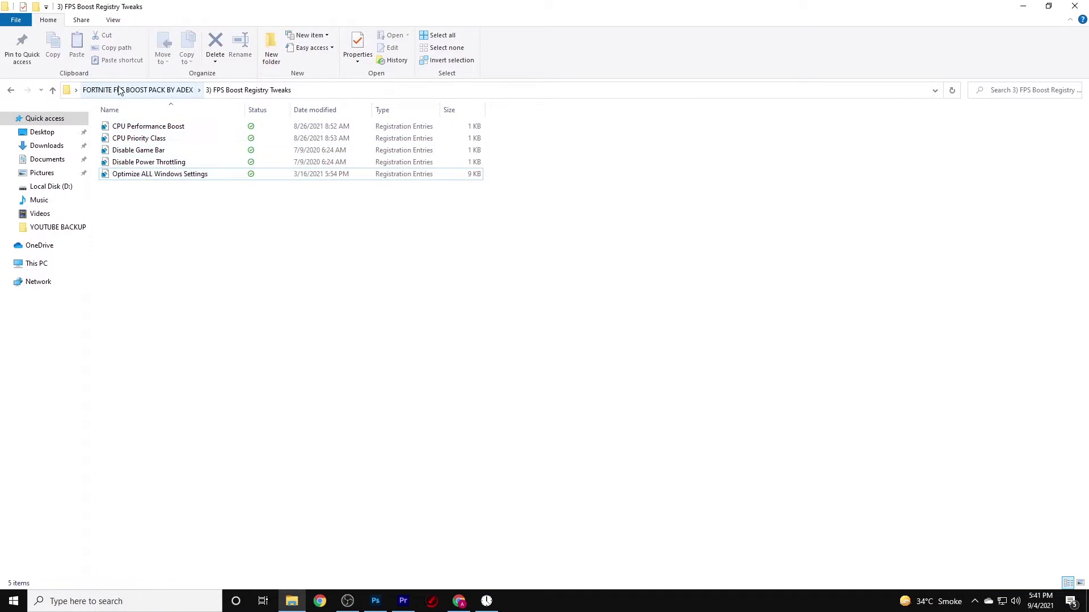
{"action": "double_click", "coordinate": [153, 162]}
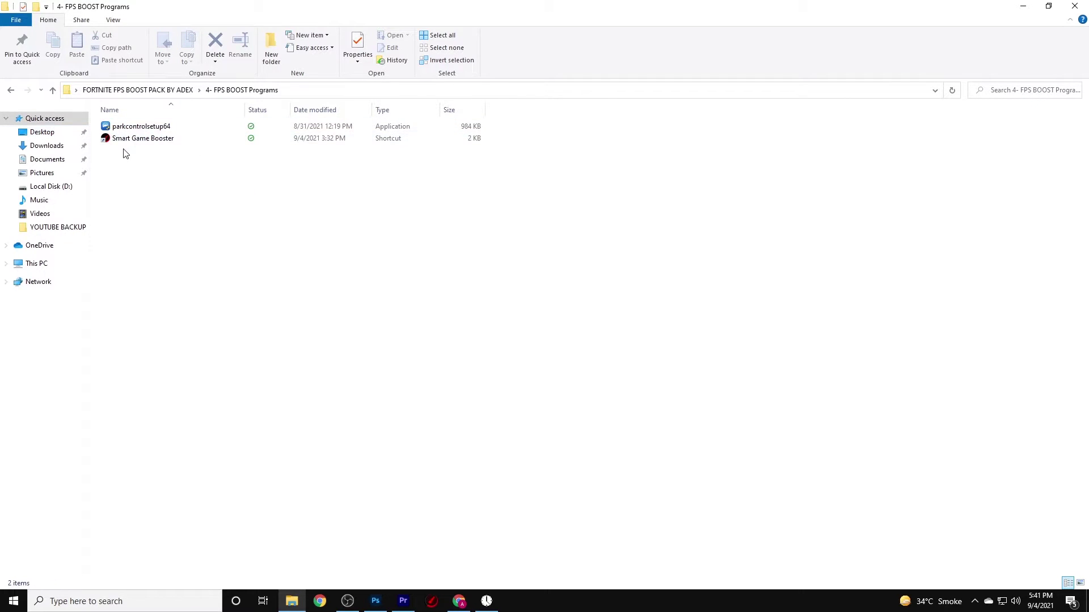
{"action": "double_click", "coordinate": [137, 127]}
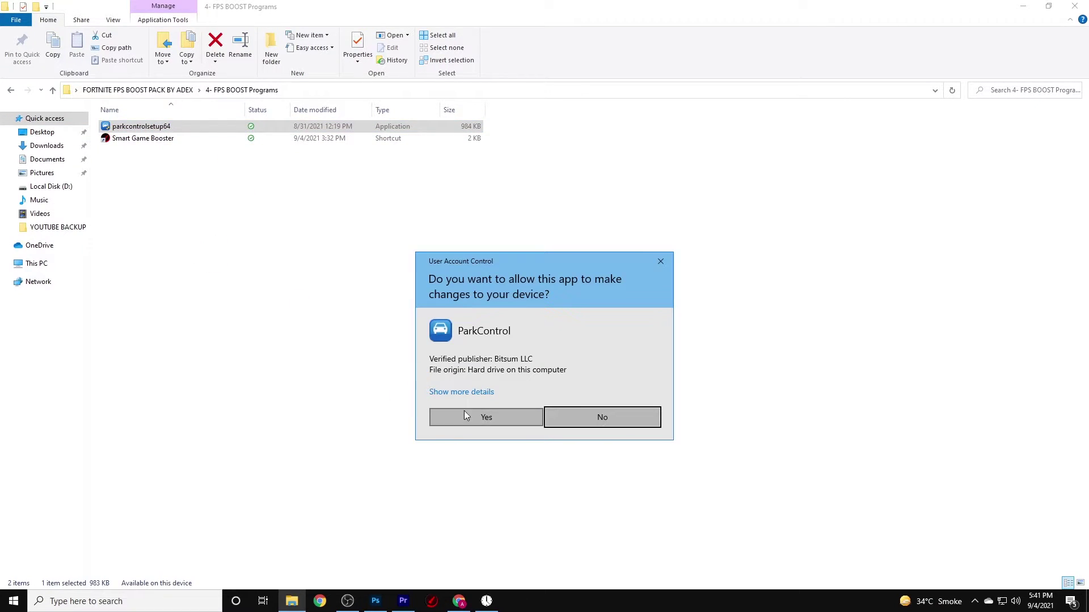
{"action": "left_click", "coordinate": [464, 413]}
{"action": "left_click", "coordinate": [543, 328]}
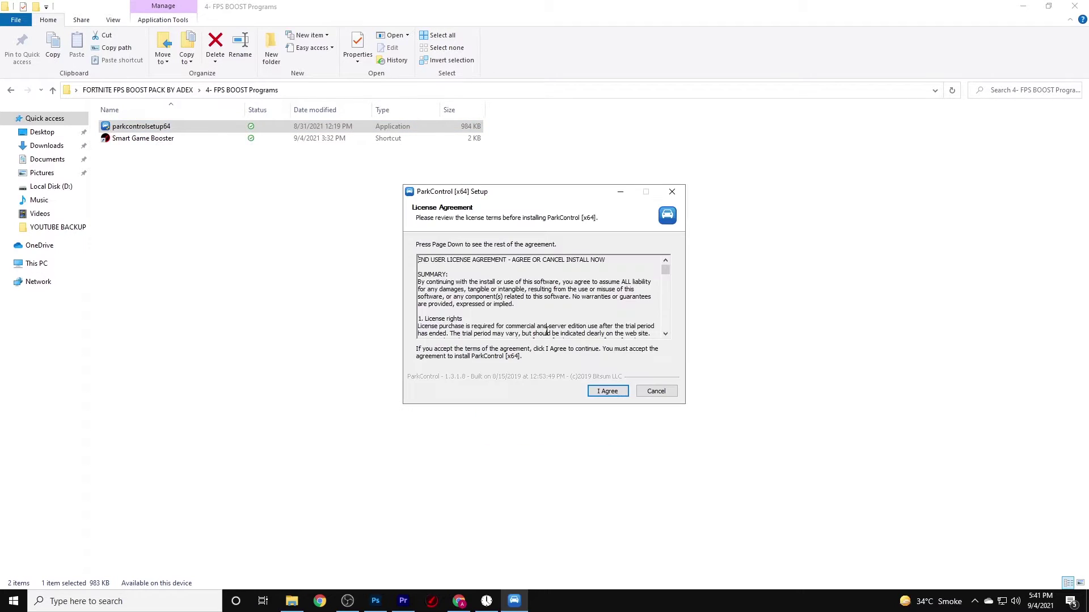
{"action": "left_click", "coordinate": [616, 396]}
{"action": "left_click", "coordinate": [613, 390]}
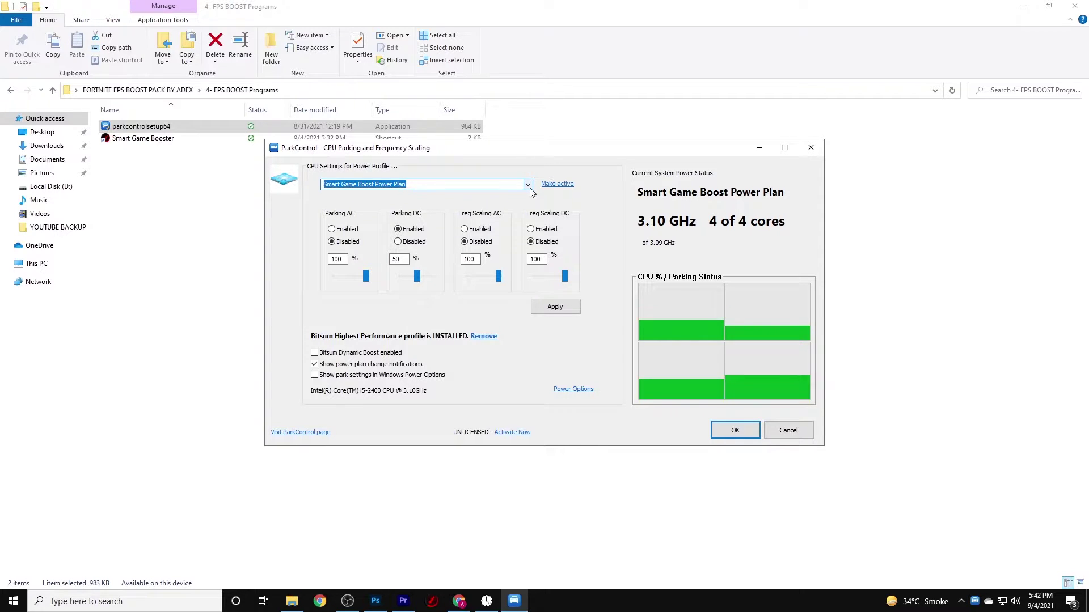
Step: Choose High performance as the power profile whose CPU settings are edited in ParkControl
{"action": "left_click", "coordinate": [528, 185]}
{"action": "left_click", "coordinate": [528, 185]}
{"action": "left_click", "coordinate": [527, 185]}
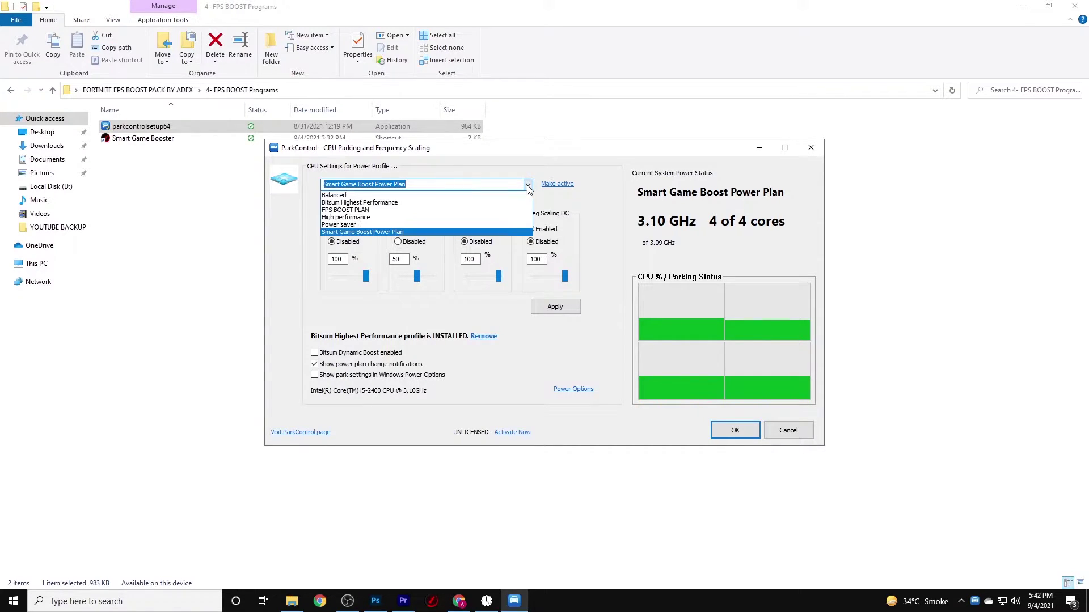
{"action": "left_click", "coordinate": [377, 218]}
{"action": "left_click", "coordinate": [385, 186]}
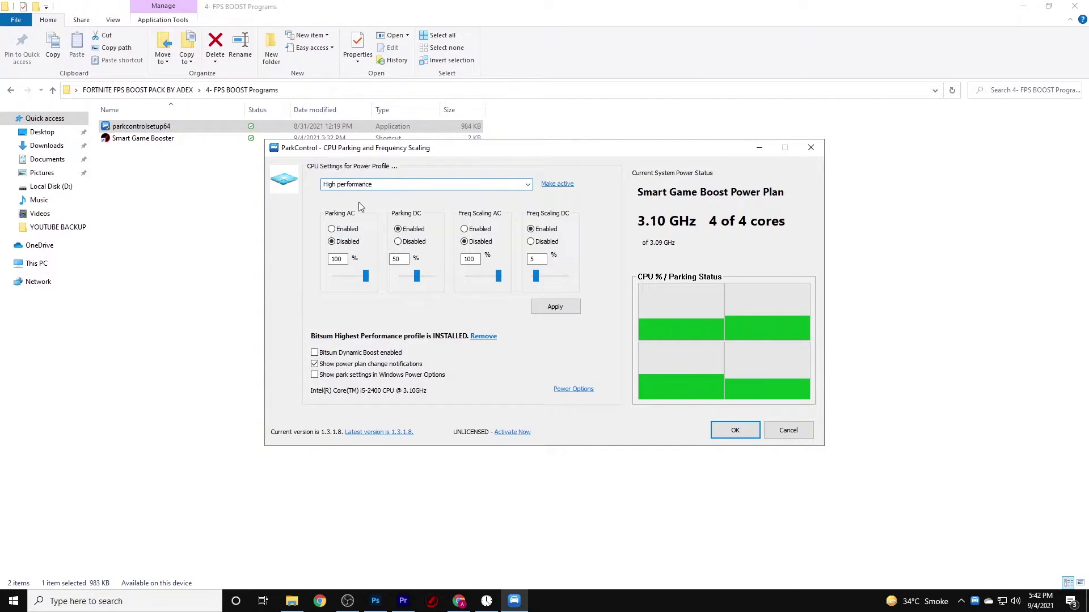
Step: Enable Parking AC at 50% and Freq Scaling AC at 5%, apply the settings and close ParkControl
{"action": "left_click", "coordinate": [332, 229]}
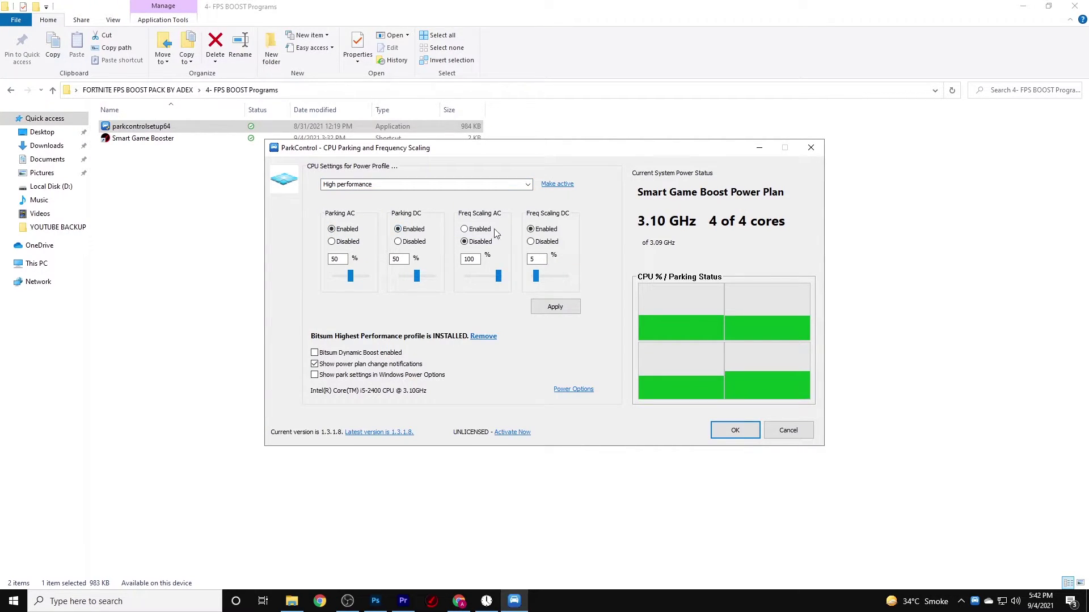
{"action": "left_click", "coordinate": [464, 229]}
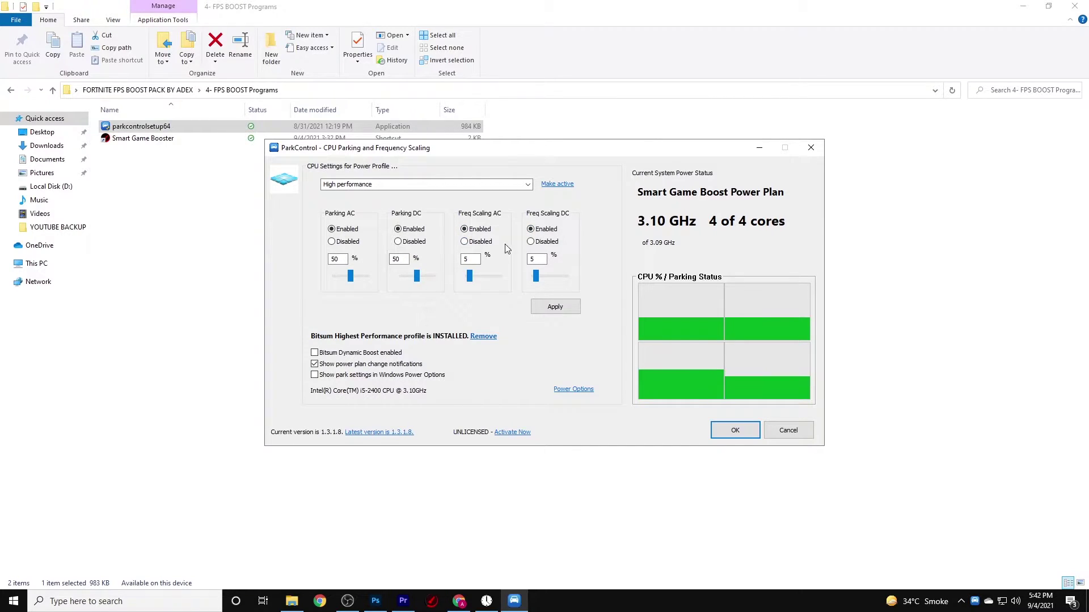
{"action": "left_click", "coordinate": [562, 311]}
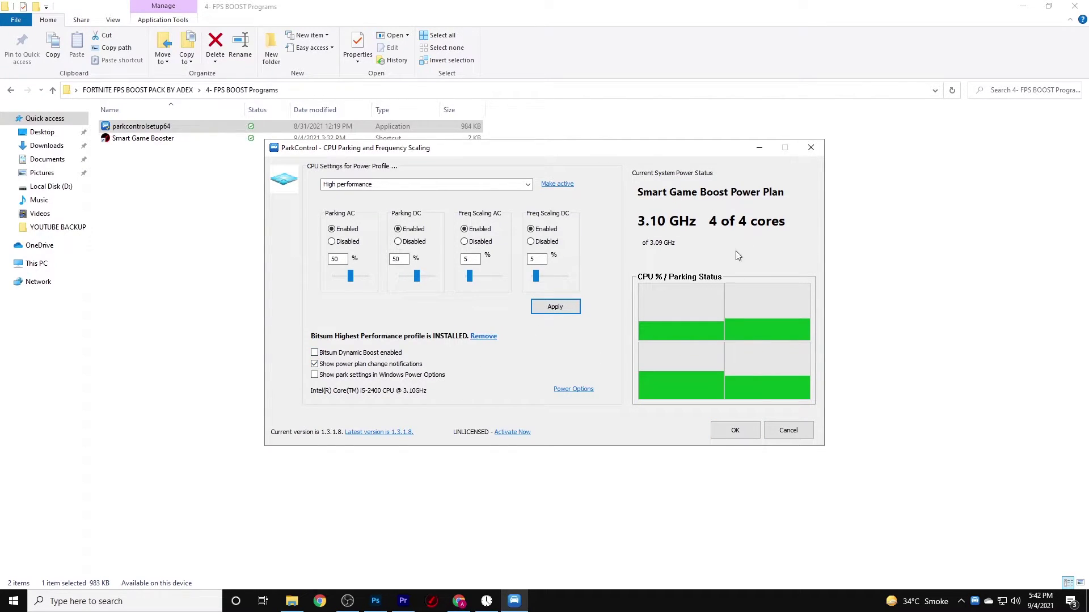
{"action": "left_click", "coordinate": [748, 434]}
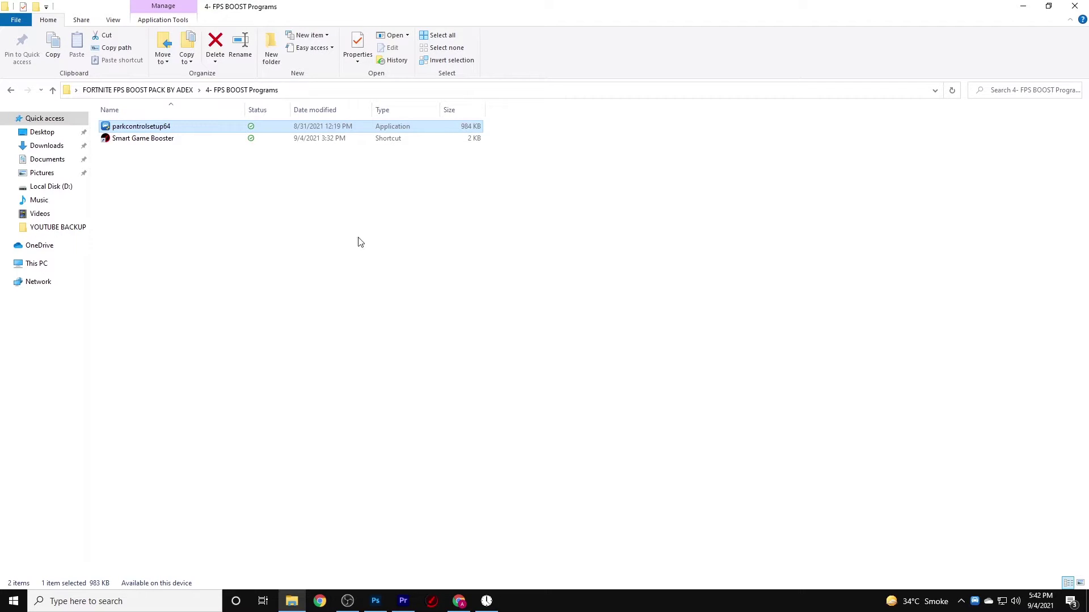
Step: Boost the PC with Smart Game Booster from the programs folder and run its System Clean and System Tweak fixes
{"action": "double_click", "coordinate": [176, 141]}
{"action": "left_click", "coordinate": [534, 280]}
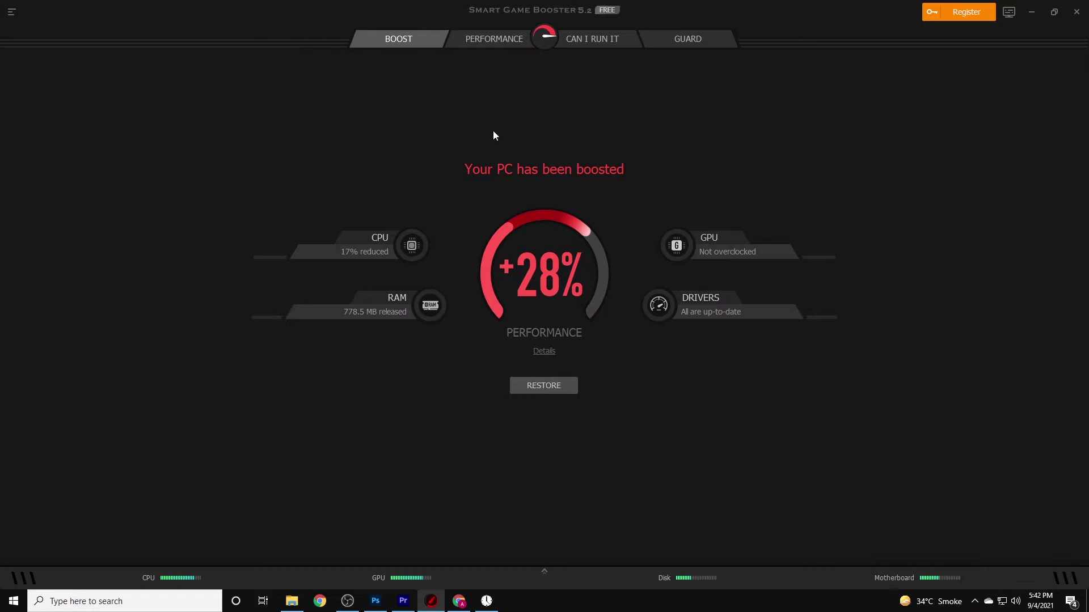
{"action": "left_click", "coordinate": [497, 39]}
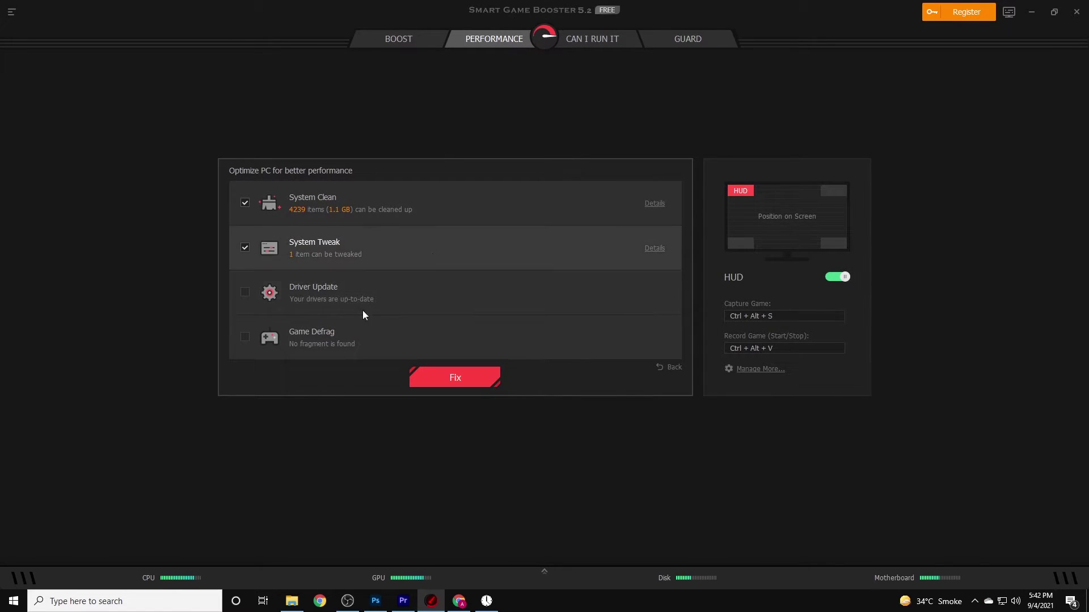
{"action": "left_click", "coordinate": [433, 376]}
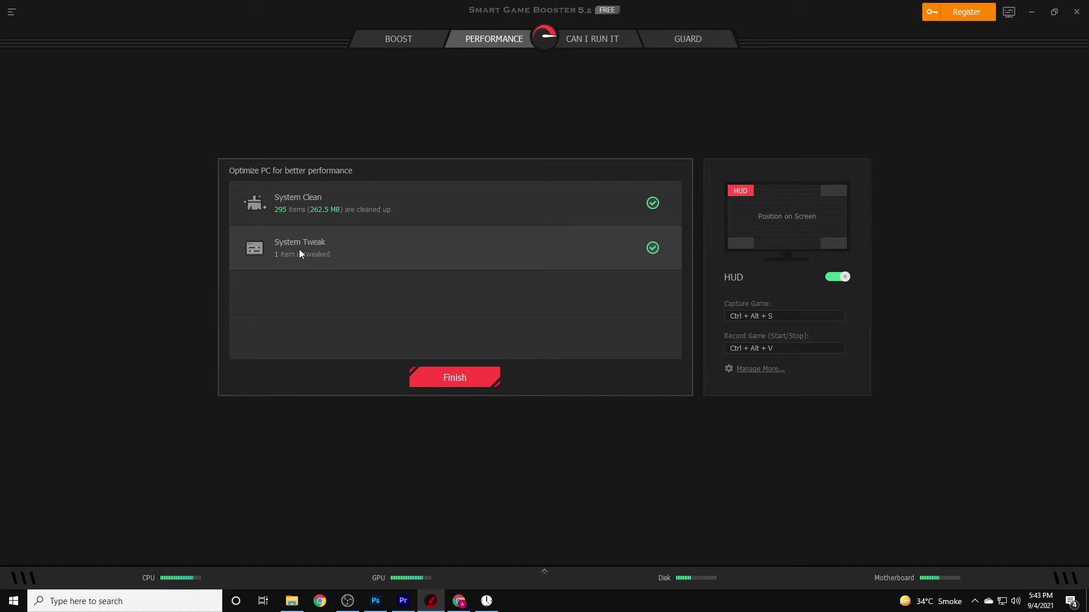
Step: Review Smart Game Booster's Can I Run It and Guard pages and its hardware monitoring graphs, and close the program
{"action": "left_click", "coordinate": [577, 33]}
{"action": "left_click", "coordinate": [694, 48]}
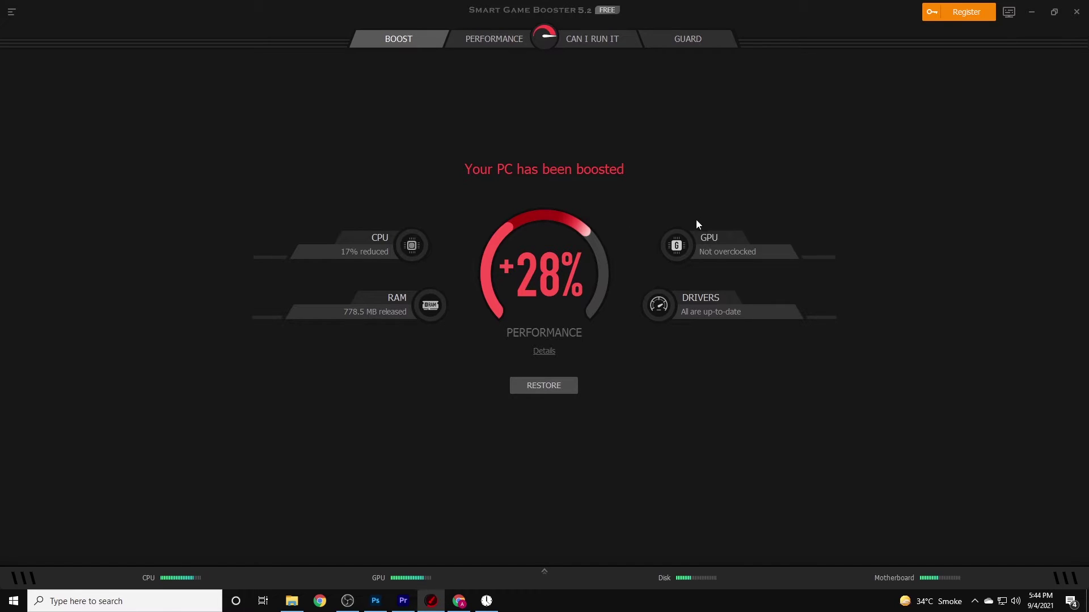
{"action": "mouse_move", "coordinate": [188, 582]}
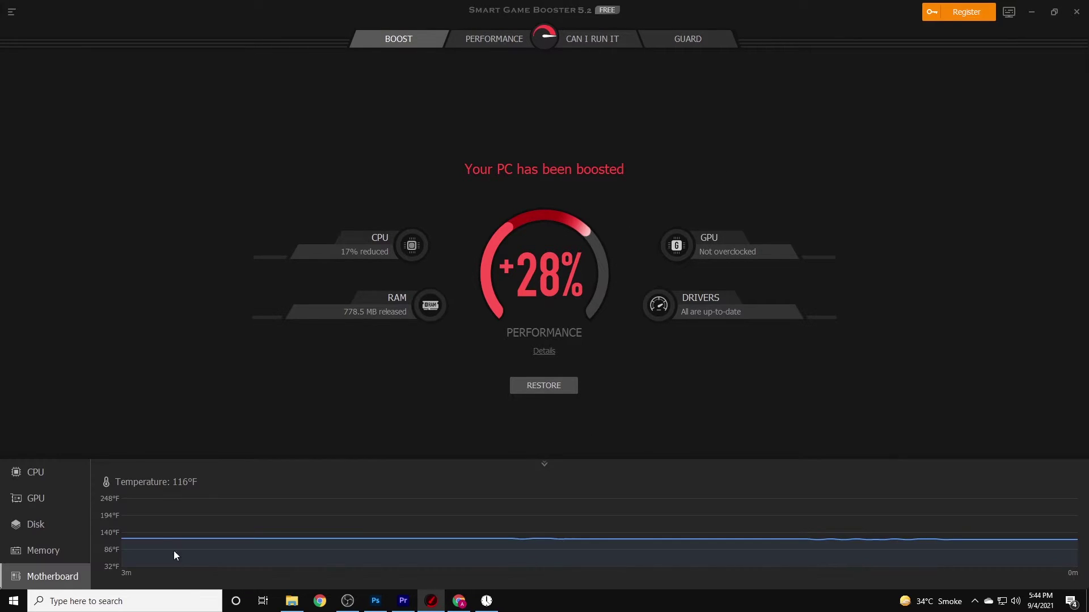
{"action": "left_click", "coordinate": [35, 473]}
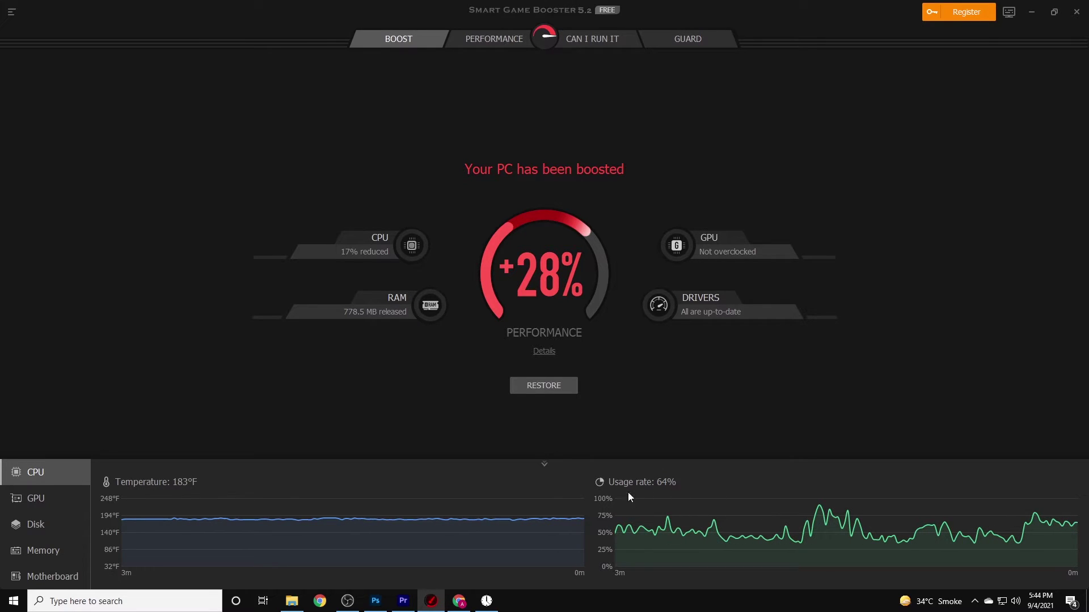
{"action": "left_click", "coordinate": [38, 499]}
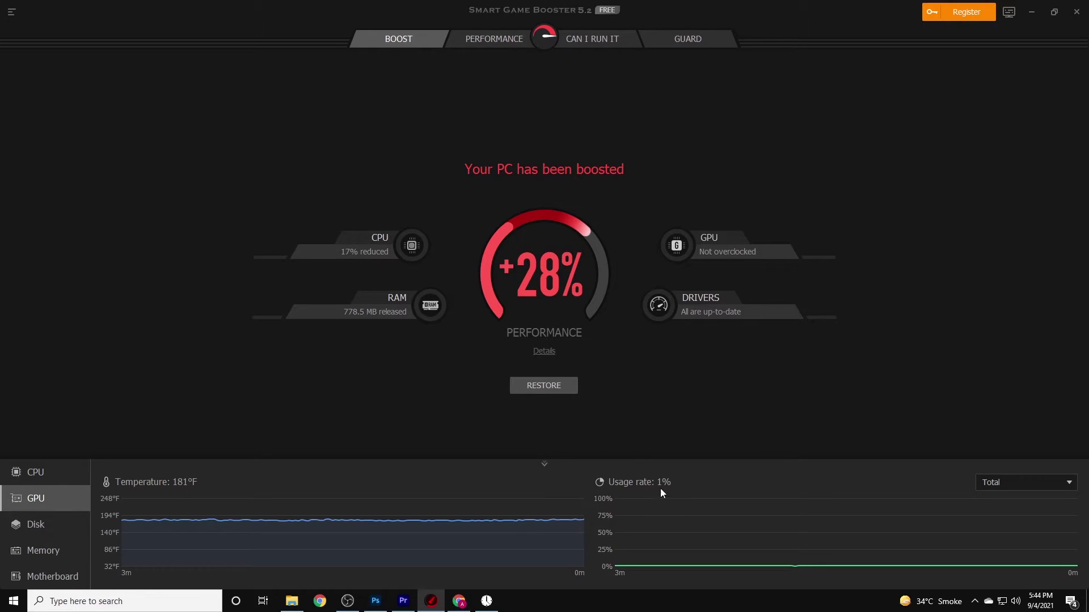
{"action": "left_click", "coordinate": [45, 525]}
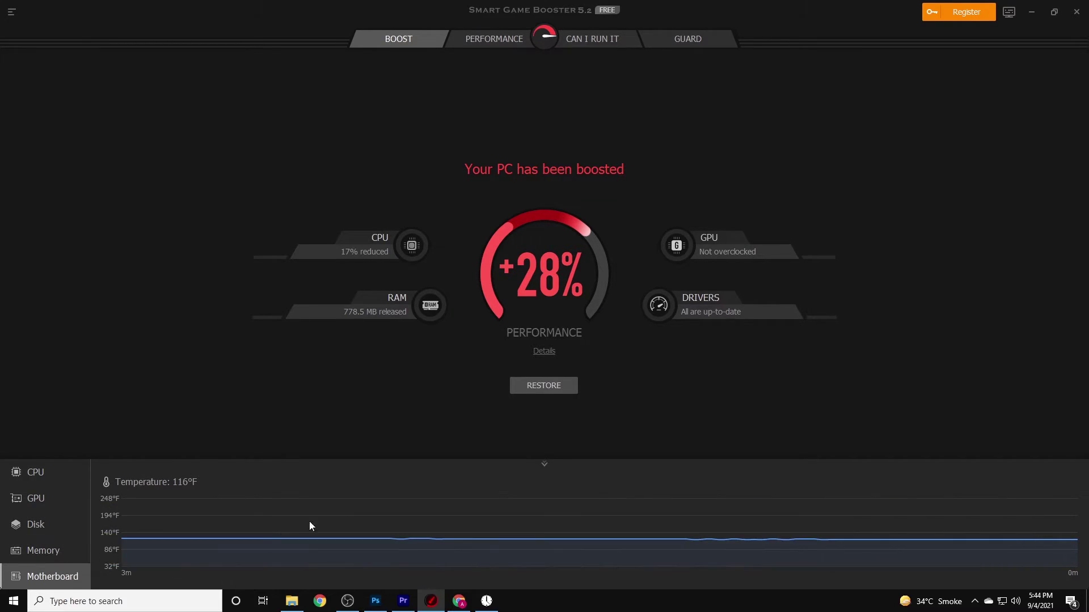
{"action": "left_click", "coordinate": [1076, 11]}
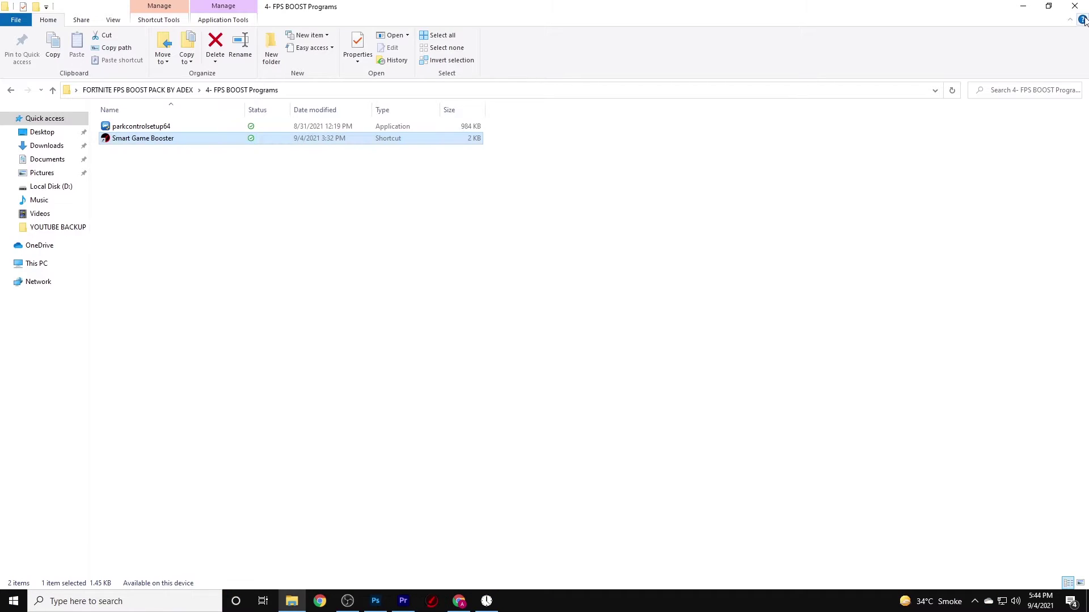
Step: Return to the boost pack's main folder, look over the Gaming Performance Boost and Windows 10 Optimization scripts, and close the folder
{"action": "left_click_drag", "start_coordinate": [288, 160], "coordinate": [270, 122]}
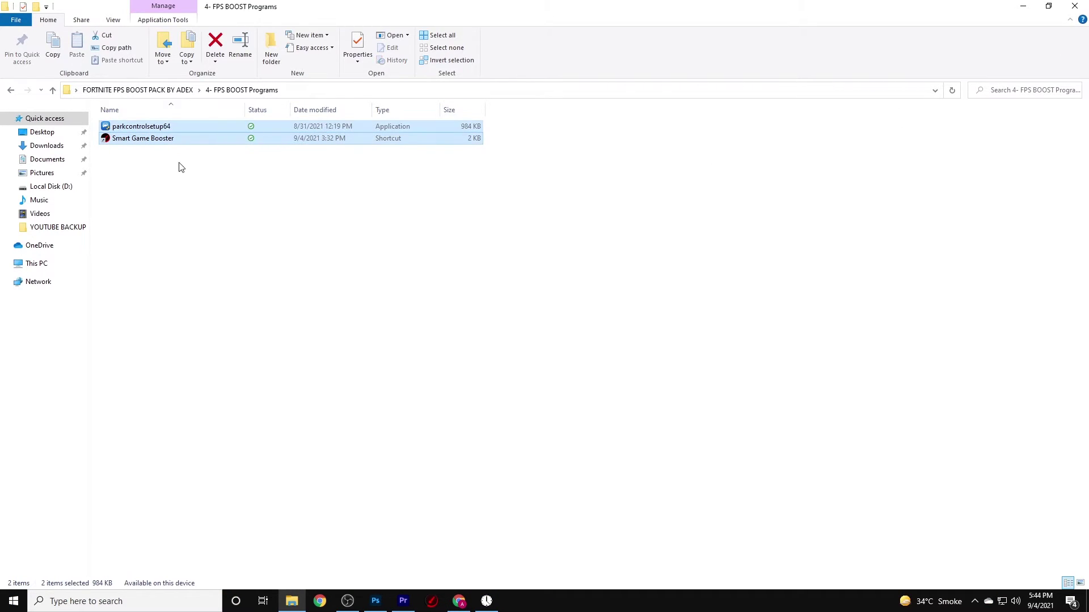
{"action": "left_click", "coordinate": [151, 148]}
{"action": "left_click", "coordinate": [11, 90]}
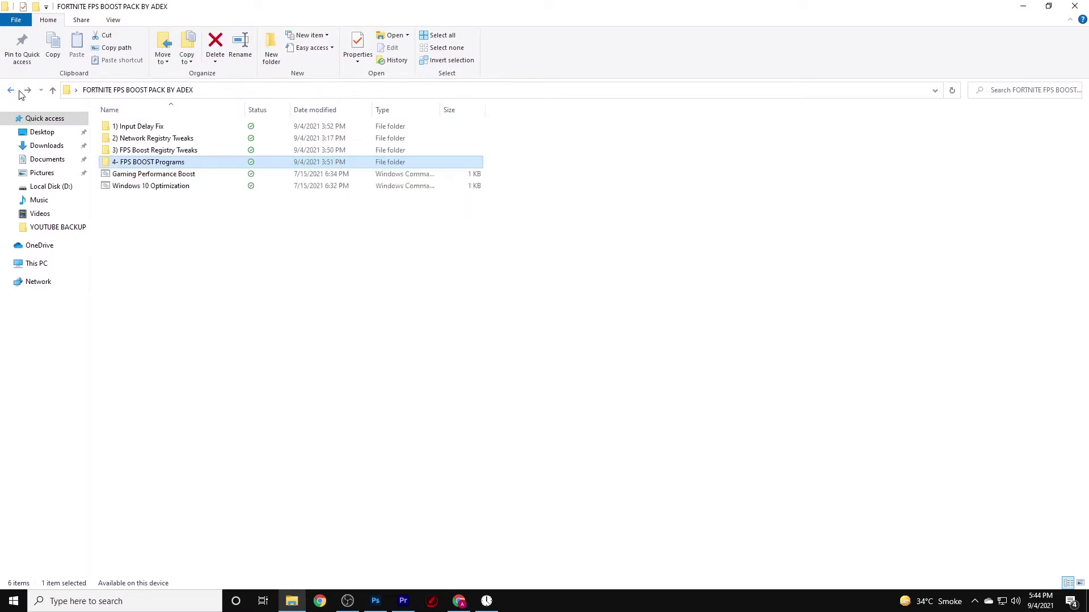
{"action": "left_click", "coordinate": [145, 176]}
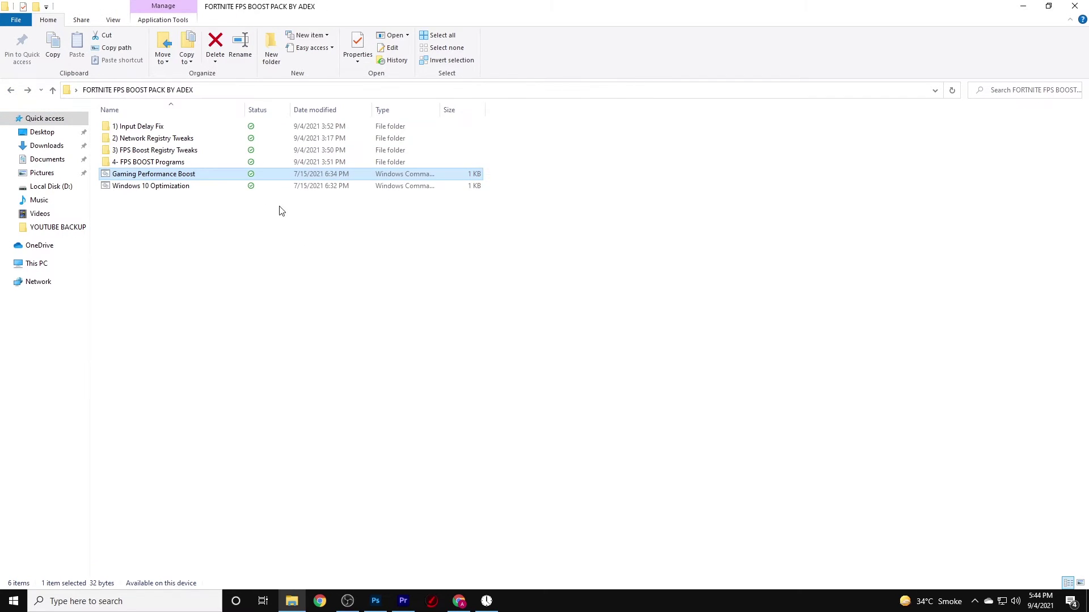
{"action": "left_click", "coordinate": [156, 187]}
{"action": "left_click_drag", "start_coordinate": [177, 208], "coordinate": [267, 116]}
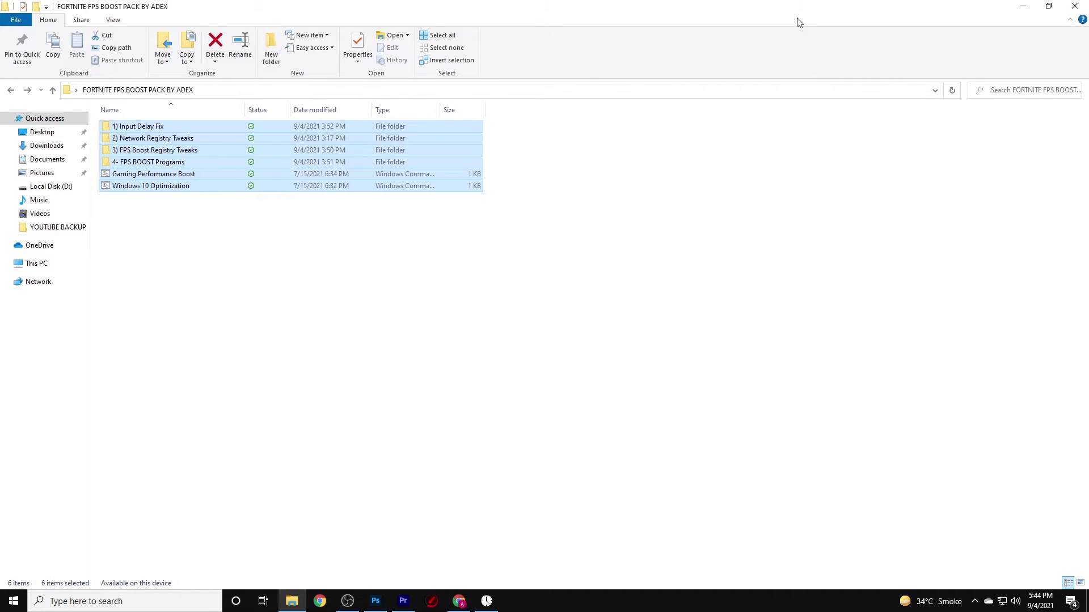
{"action": "left_click", "coordinate": [1075, 7]}
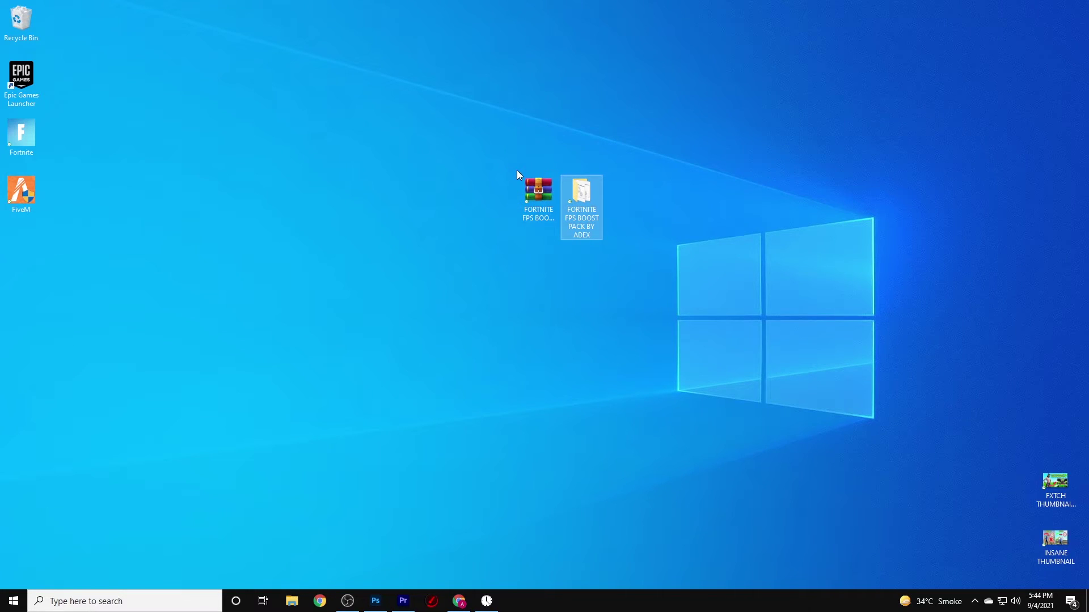
Step: Open System Configuration and set the number of boot processors to 4 in the advanced boot options
{"action": "left_click", "coordinate": [122, 601]}
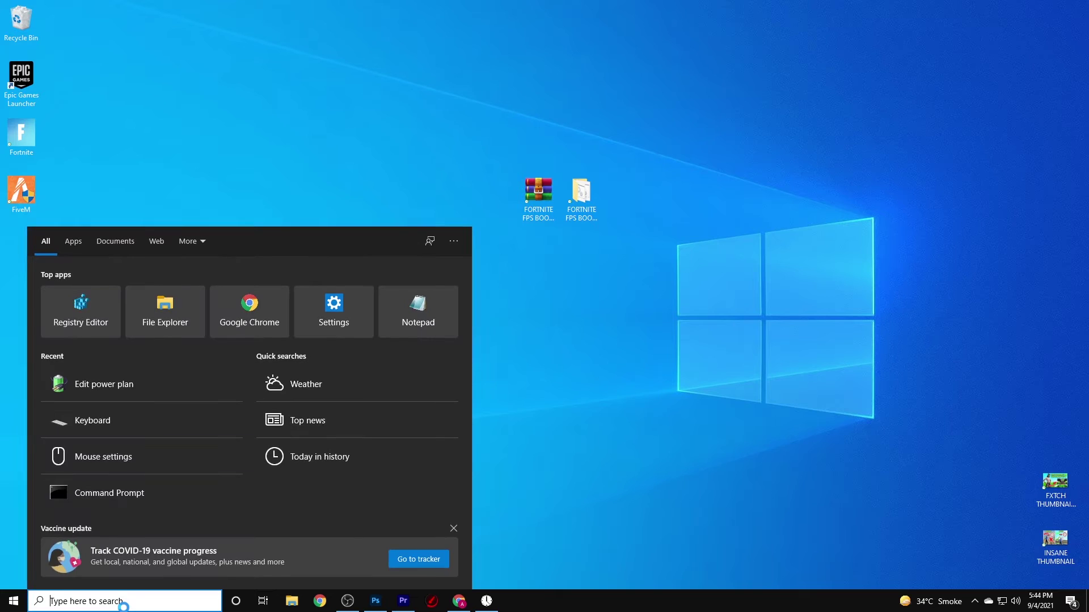
{"action": "type", "text": "SYS"}
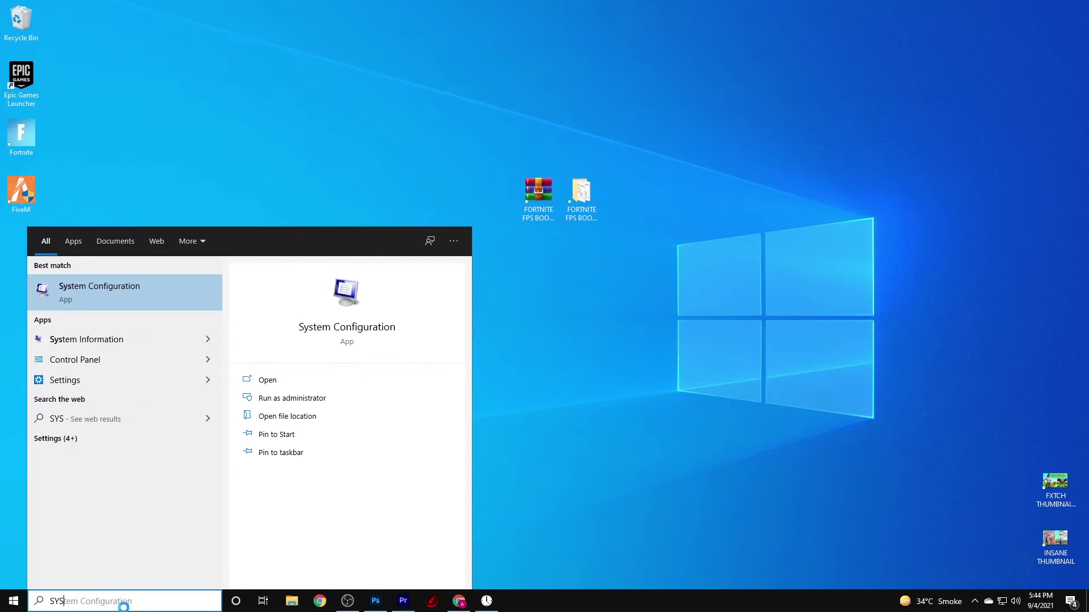
{"action": "key", "text": "Return"}
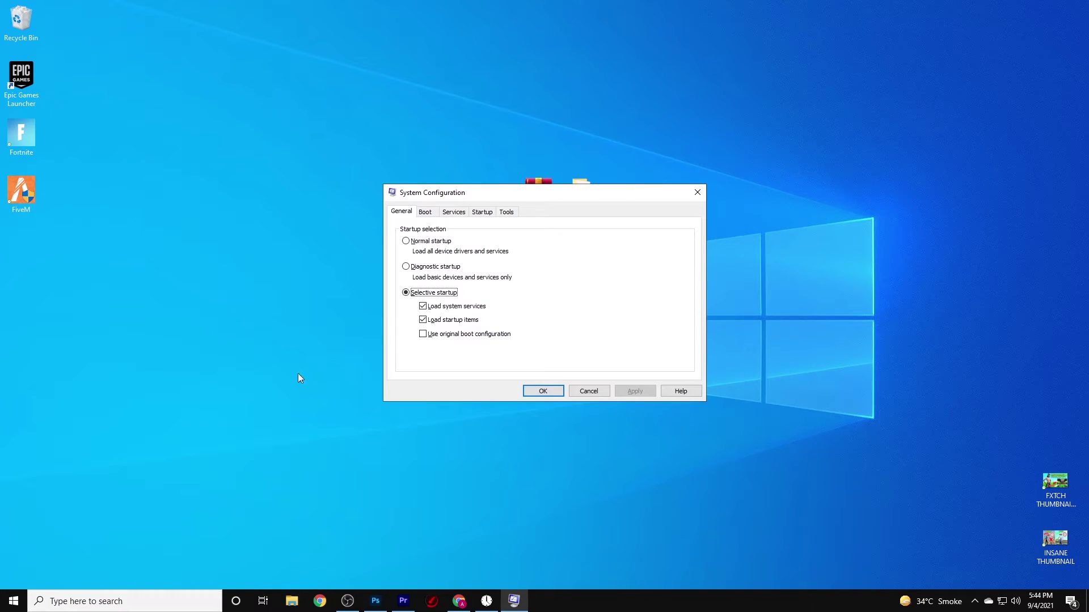
{"action": "left_click", "coordinate": [429, 212]}
{"action": "left_click", "coordinate": [426, 294]}
{"action": "left_click", "coordinate": [448, 213]}
{"action": "left_click", "coordinate": [486, 226]}
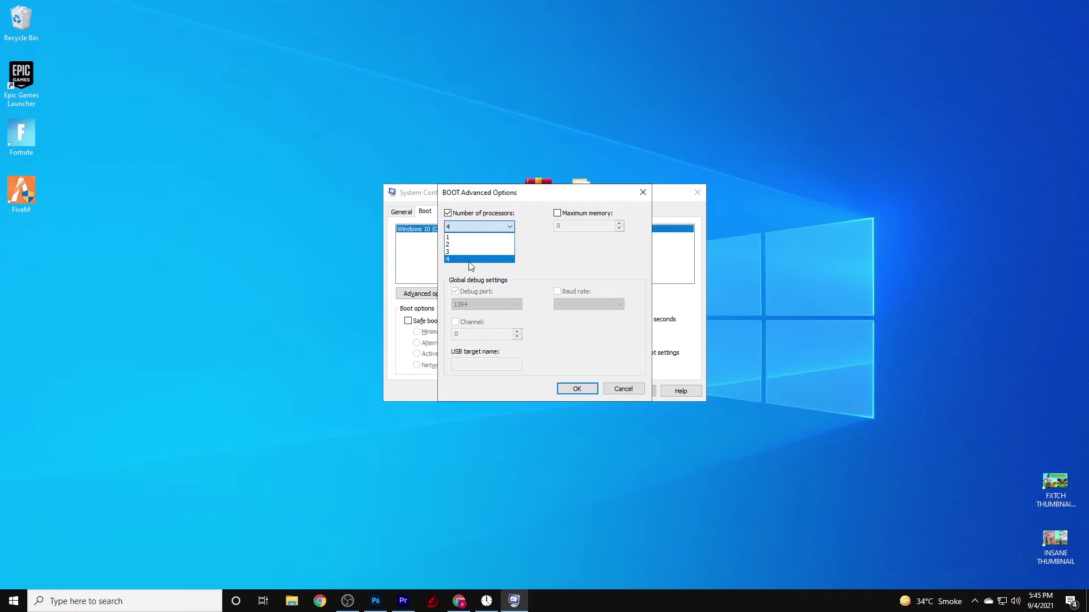
{"action": "left_click", "coordinate": [462, 267]}
{"action": "left_click", "coordinate": [577, 389]}
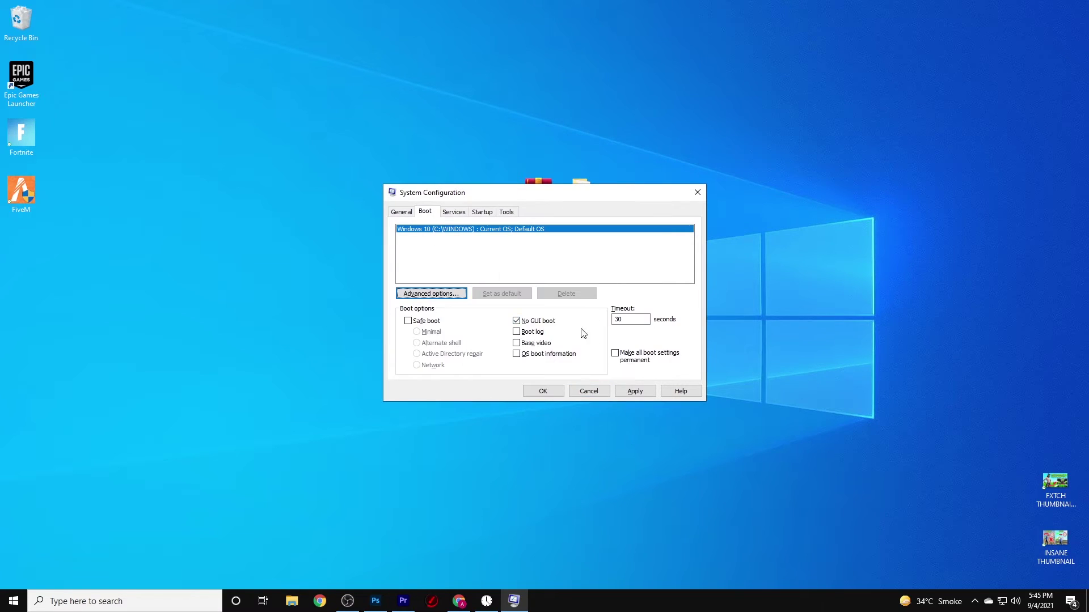
Step: Enable No GUI boot for Windows 10, apply the boot settings and exit System Configuration without restarting
{"action": "key", "text": "alt+n"}
{"action": "key", "text": "alt+t"}
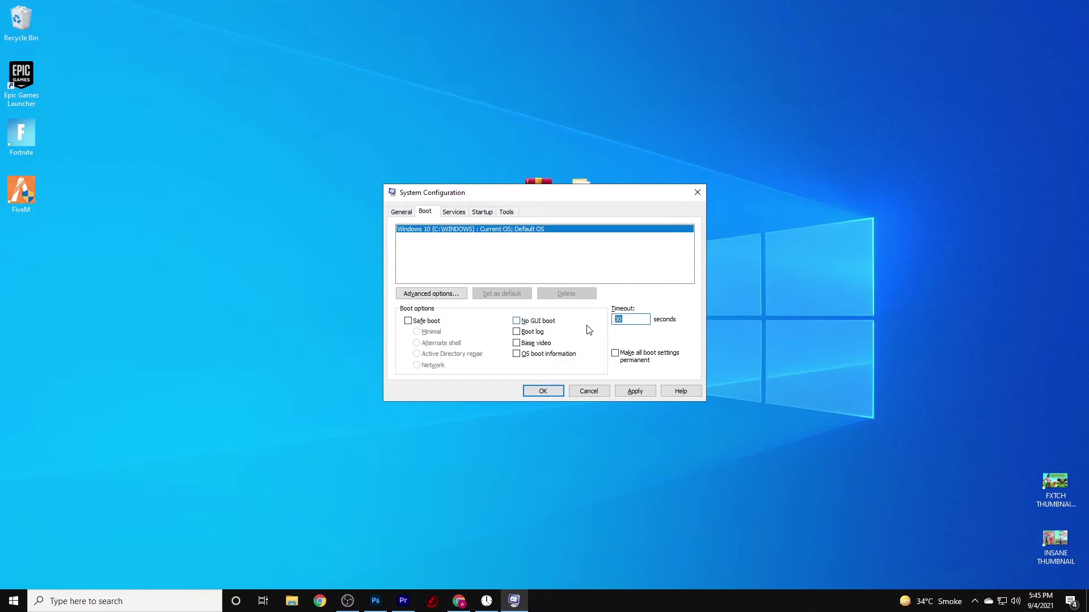
{"action": "left_click", "coordinate": [526, 325]}
{"action": "left_click", "coordinate": [651, 393]}
{"action": "left_click", "coordinate": [562, 389]}
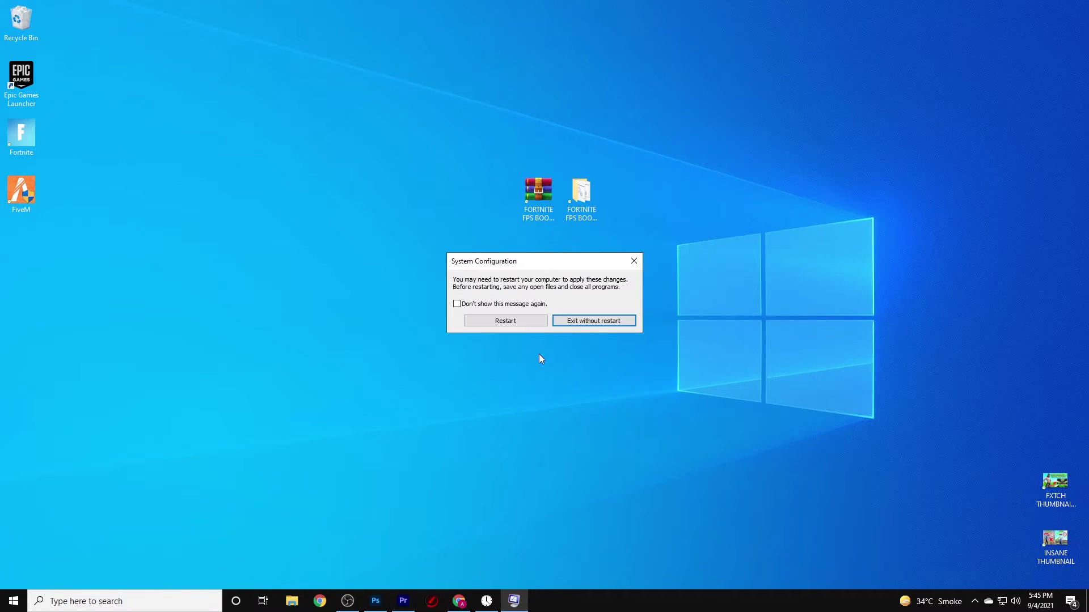
{"action": "left_click", "coordinate": [595, 321]}
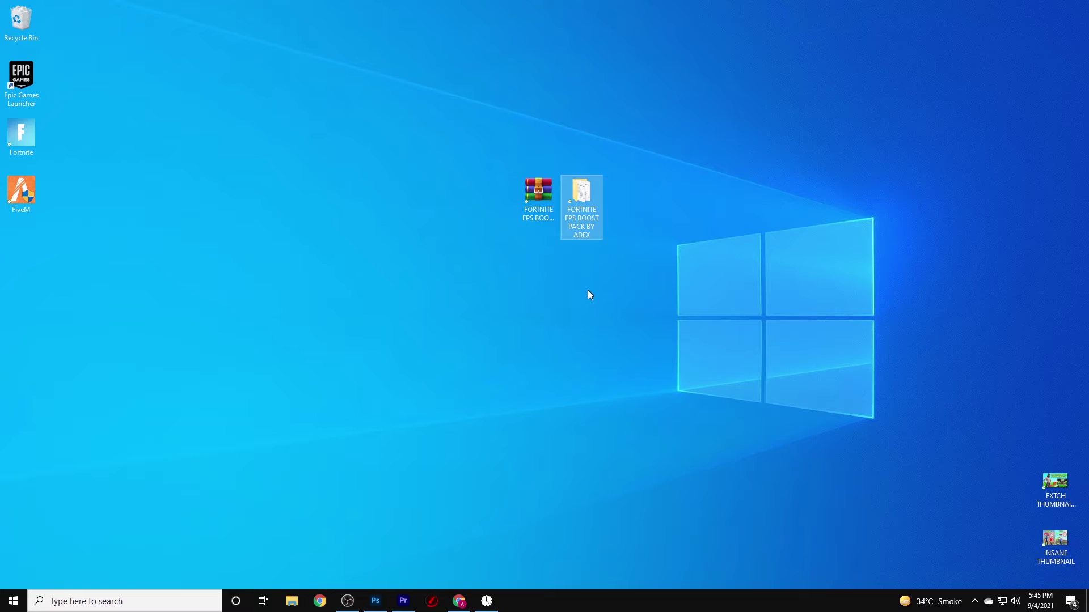
Step: Open This PC's properties and bring up the Performance Options dialog from the advanced system settings
{"action": "left_click", "coordinate": [132, 602]}
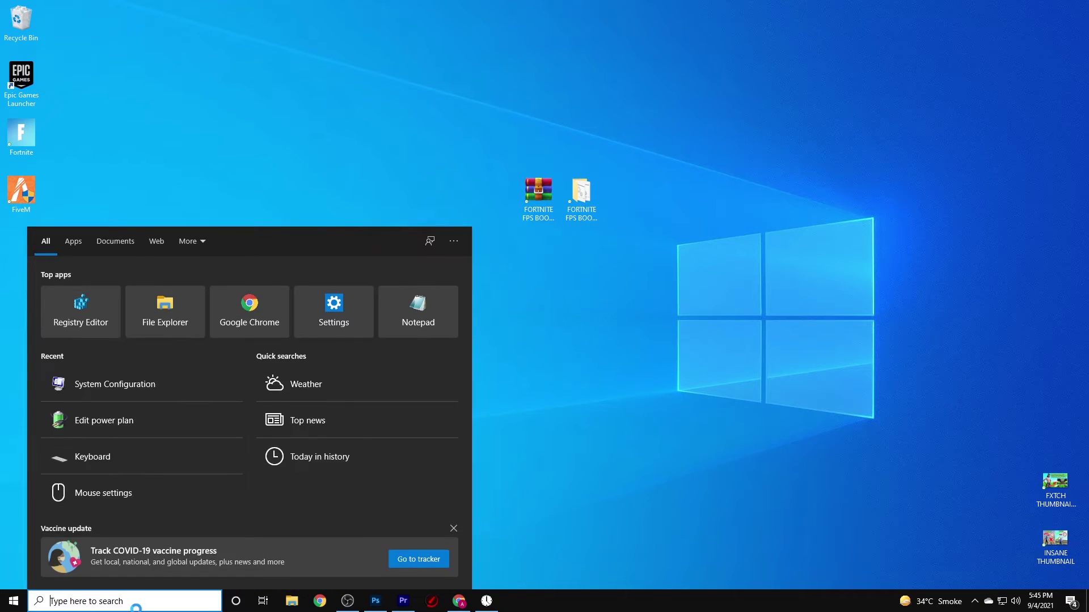
{"action": "type", "text": "THIS"}
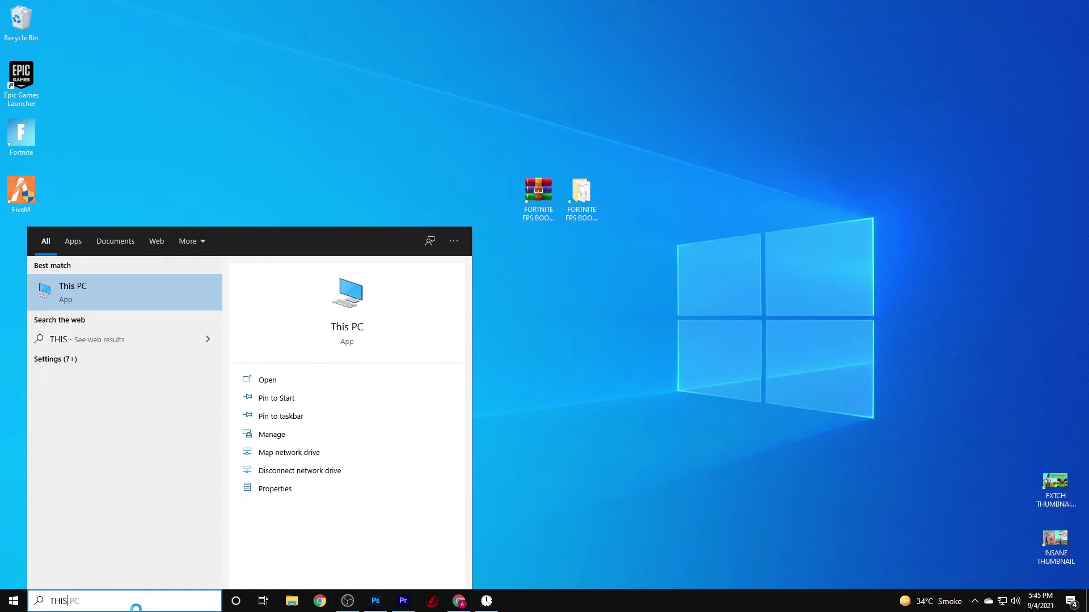
{"action": "right_click", "coordinate": [99, 292]}
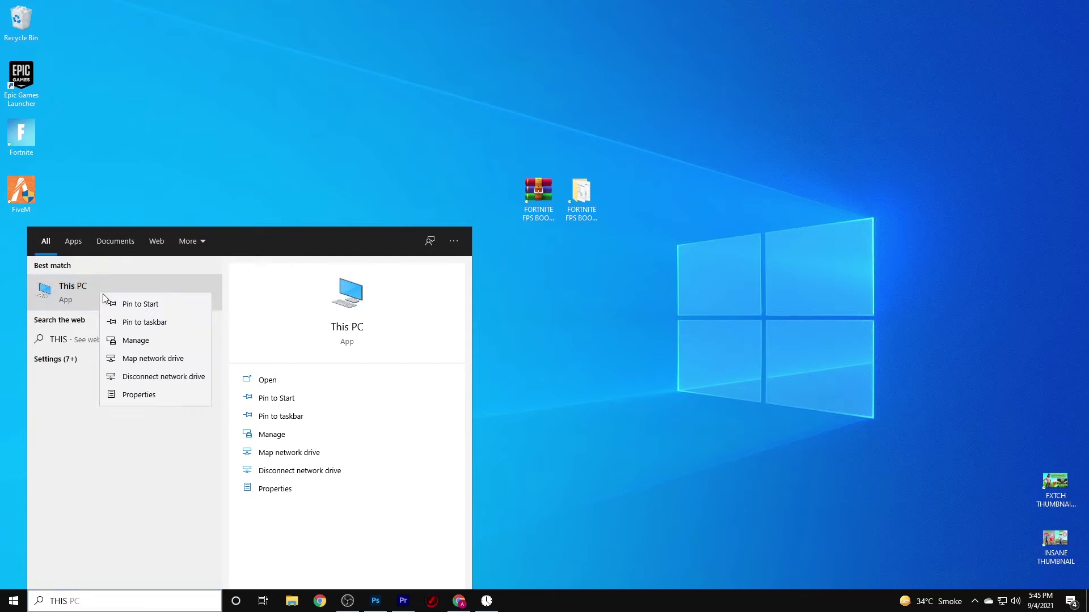
{"action": "left_click", "coordinate": [139, 395]}
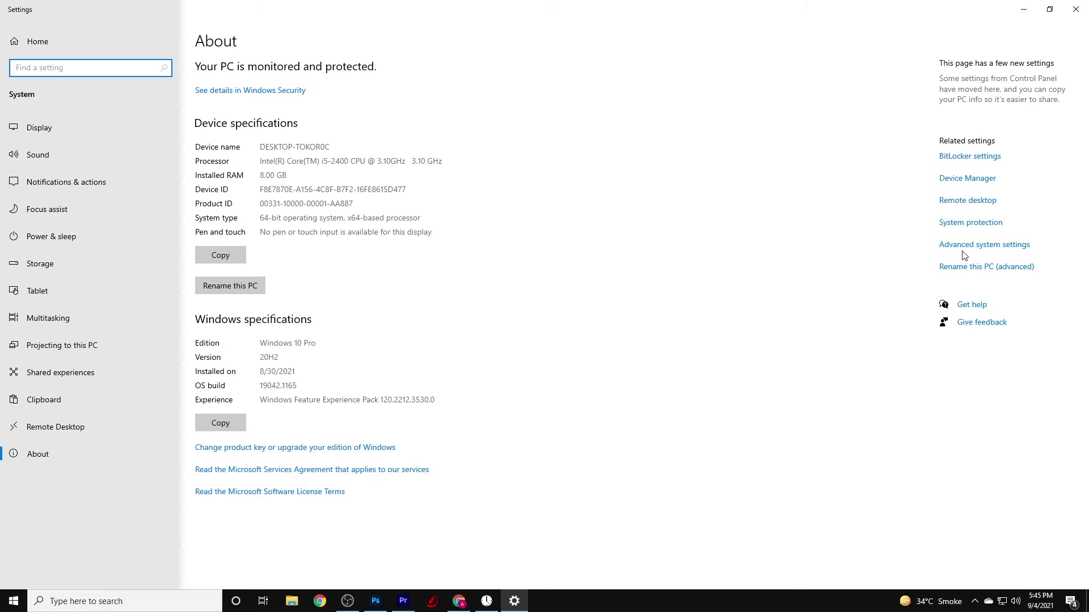
{"action": "left_click", "coordinate": [993, 250]}
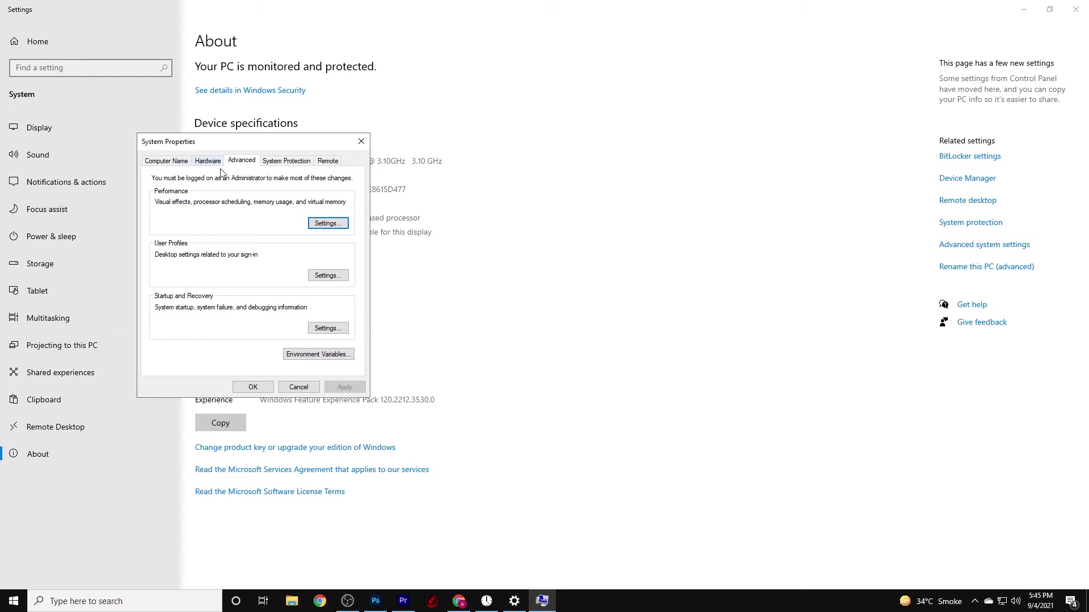
{"action": "left_click", "coordinate": [328, 224]}
{"action": "left_click_drag", "start_coordinate": [292, 181], "coordinate": [620, 107]}
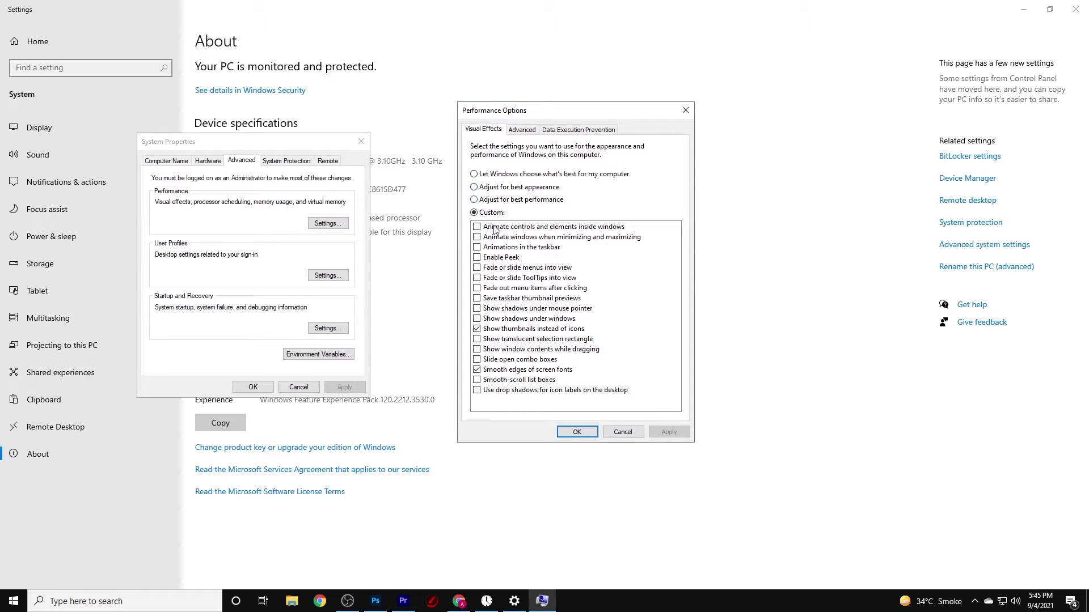
Step: Adjust visual effects for best performance, keep only thumbnails instead of icons and smooth screen font edges enabled, and apply the changes
{"action": "left_click", "coordinate": [477, 328]}
{"action": "left_click", "coordinate": [493, 201]}
{"action": "left_click", "coordinate": [477, 329]}
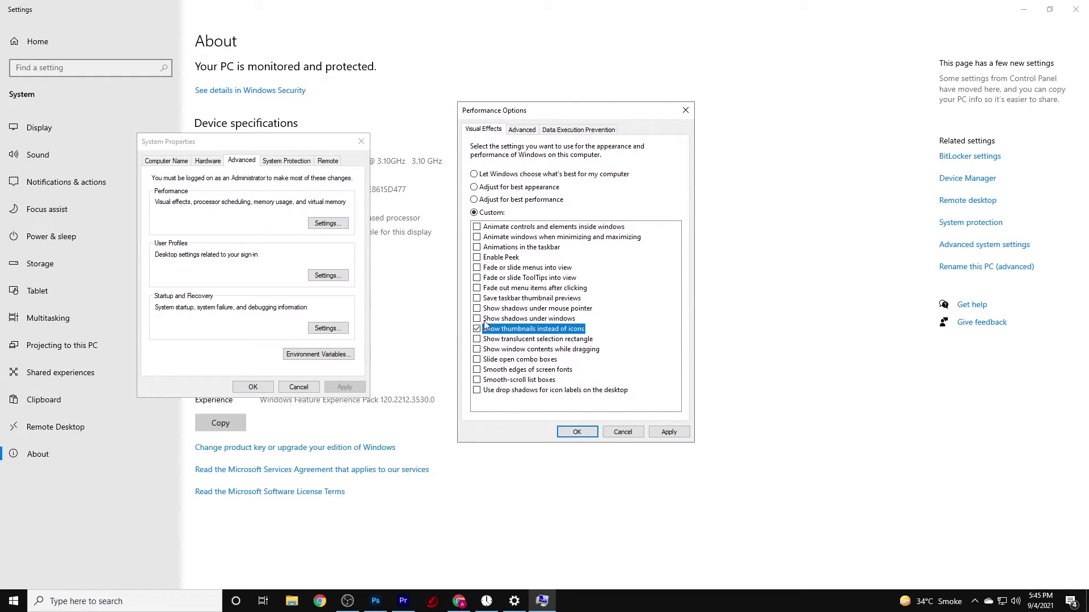
{"action": "left_click", "coordinate": [477, 371]}
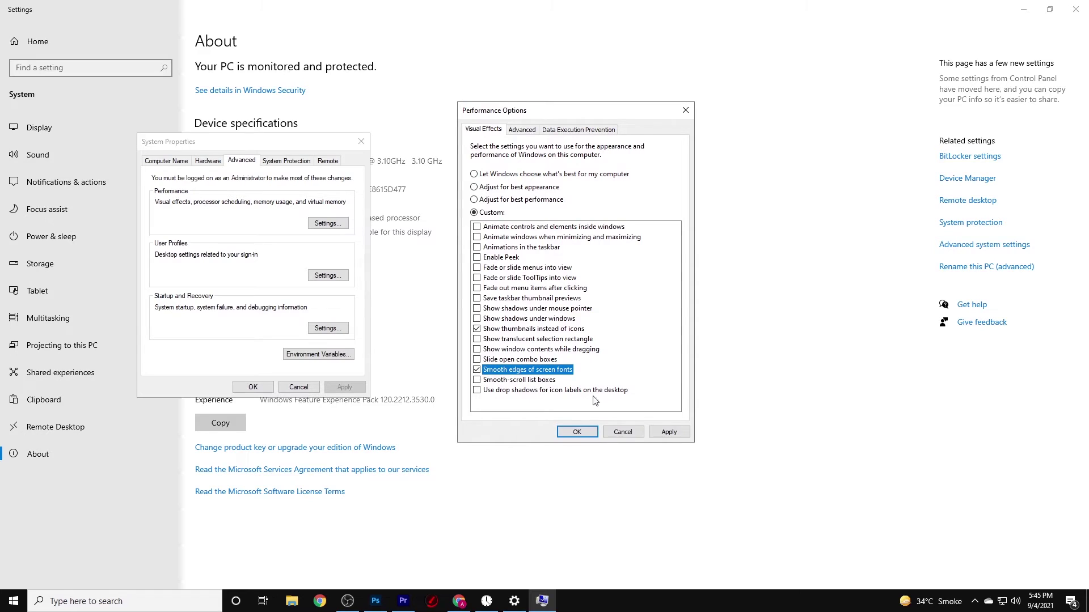
{"action": "left_click", "coordinate": [663, 431]}
{"action": "left_click", "coordinate": [576, 433]}
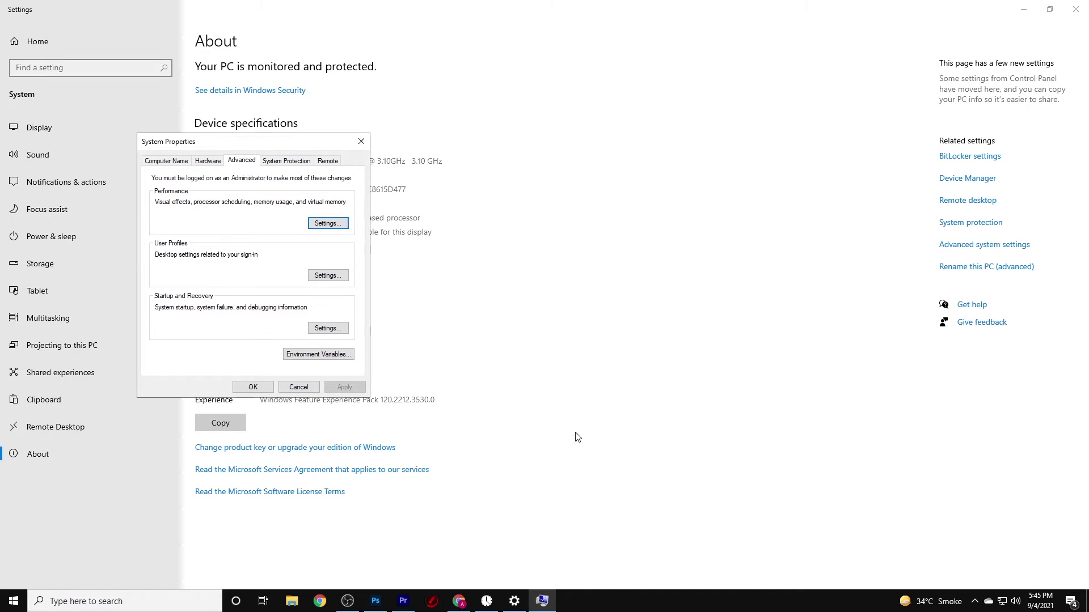
{"action": "left_click", "coordinate": [361, 143]}
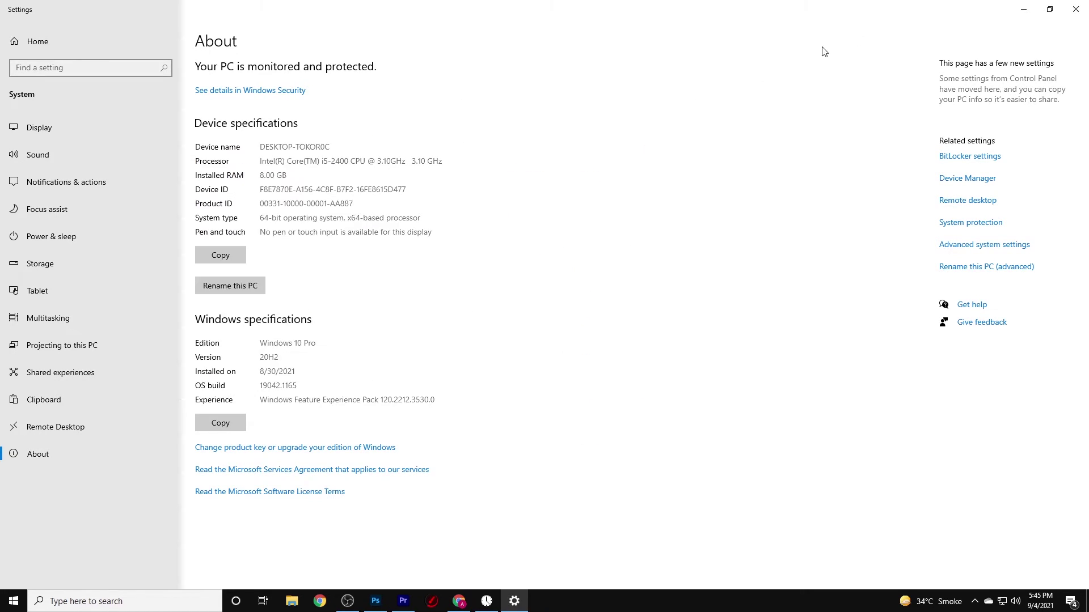
{"action": "left_click", "coordinate": [1076, 9]}
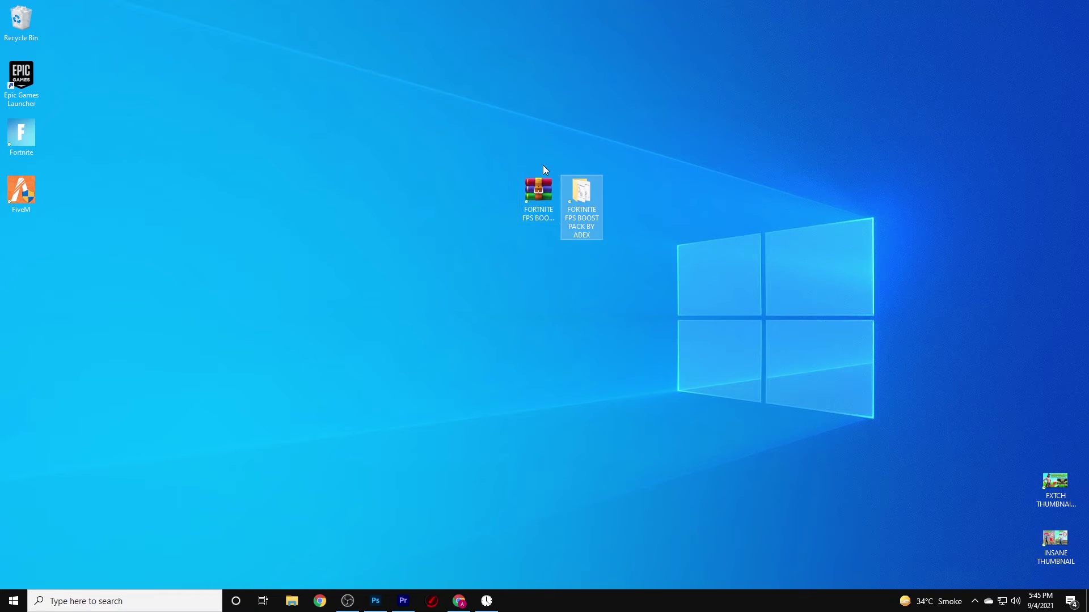
Step: Find the Edit power plan page through Windows search and go to the Power Options overview
{"action": "left_click", "coordinate": [183, 601]}
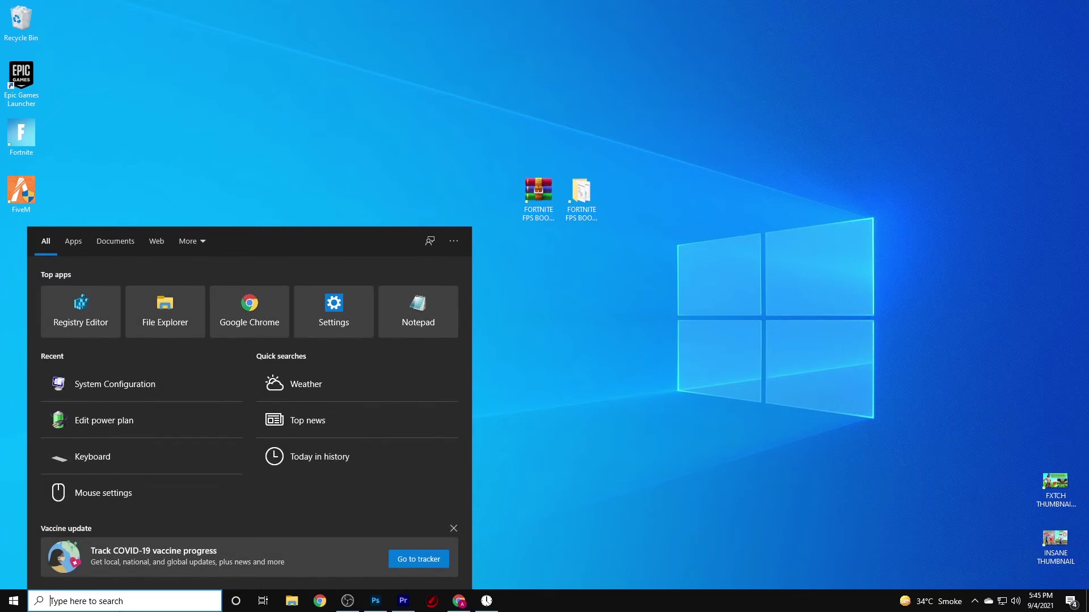
{"action": "type", "text": "PW"}
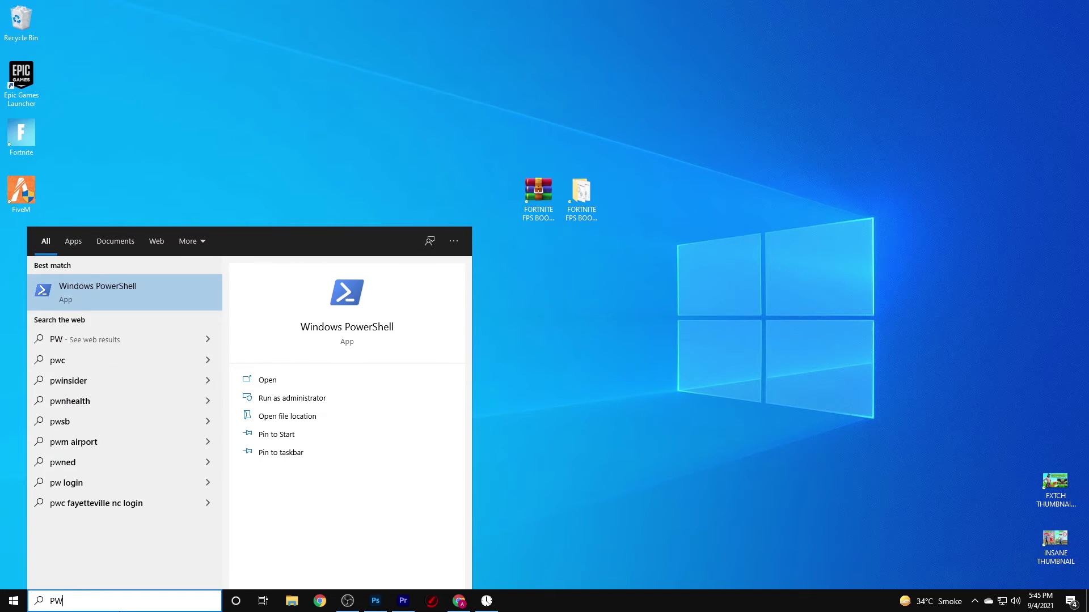
{"action": "key", "text": "BackSpace"}
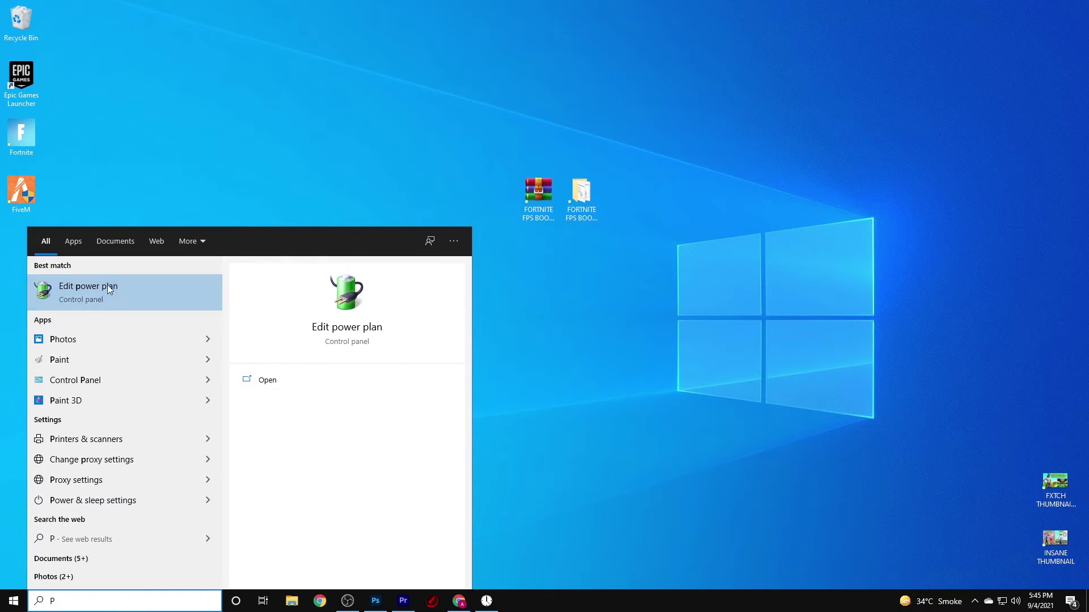
{"action": "left_click", "coordinate": [65, 295]}
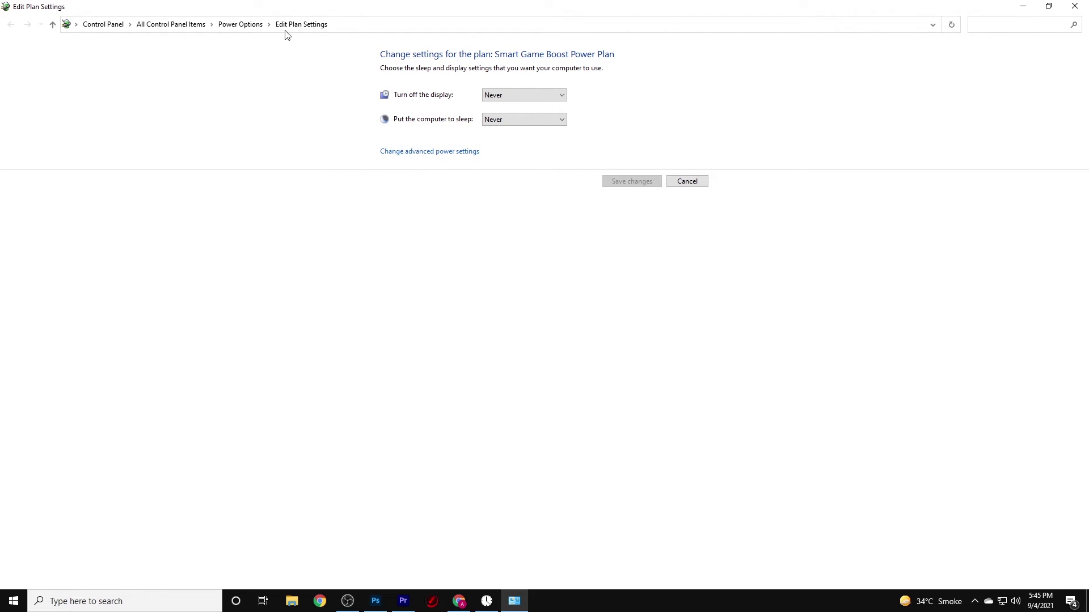
{"action": "left_click", "coordinate": [259, 25]}
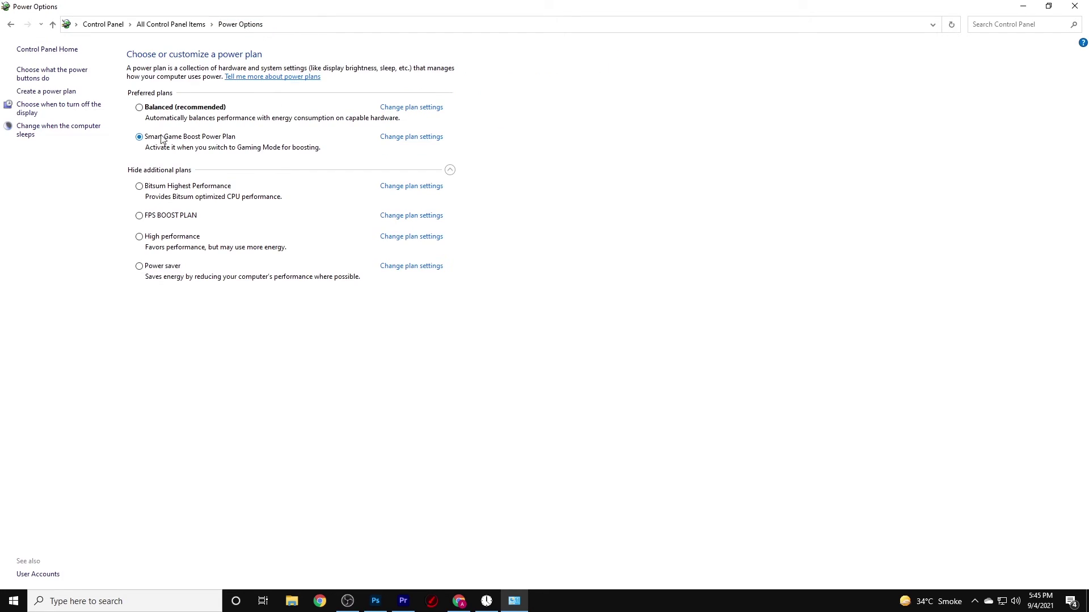
Step: Create a Balanced-based power plan named FAST FPS BOOST, and make High performance the active plan
{"action": "left_click", "coordinate": [46, 92]}
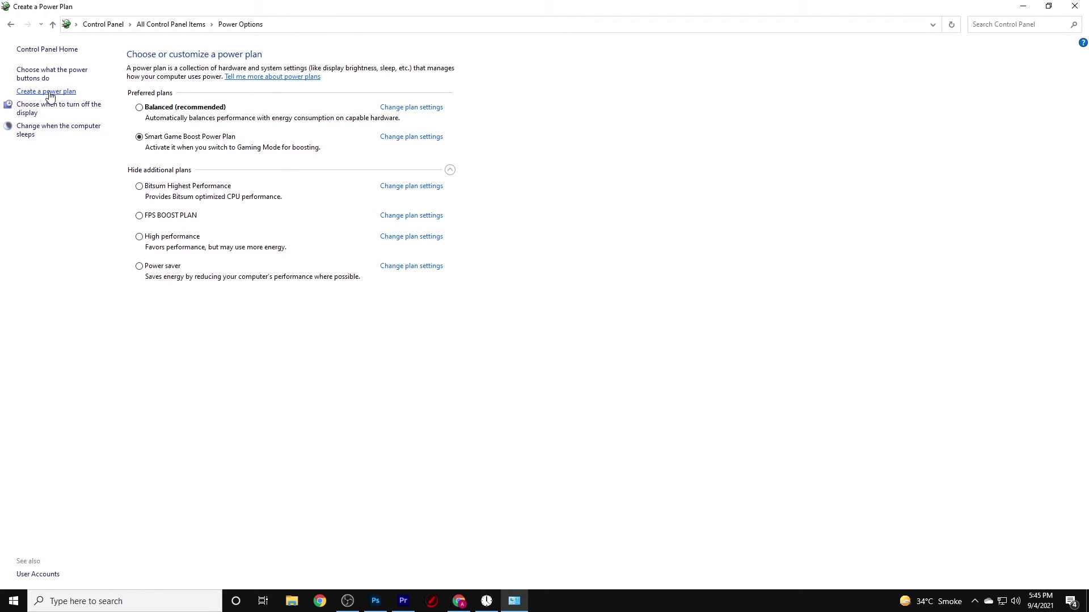
{"action": "left_click", "coordinate": [384, 199]}
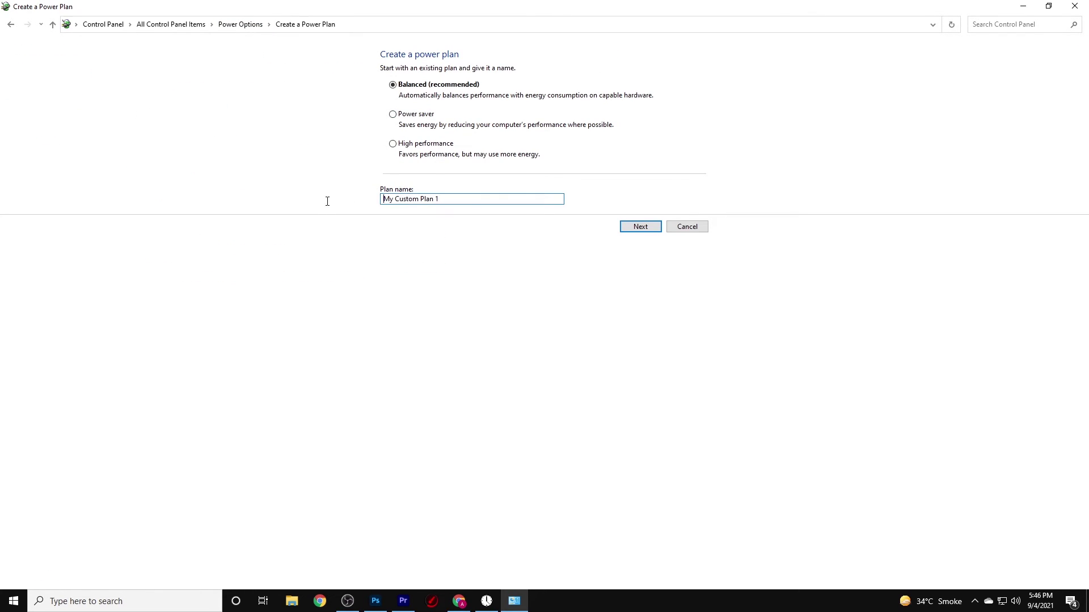
{"action": "left_click_drag", "start_coordinate": [440, 202], "coordinate": [330, 204]}
{"action": "type", "text": "FAST FPS BOOST"}
{"action": "left_click", "coordinate": [655, 228]}
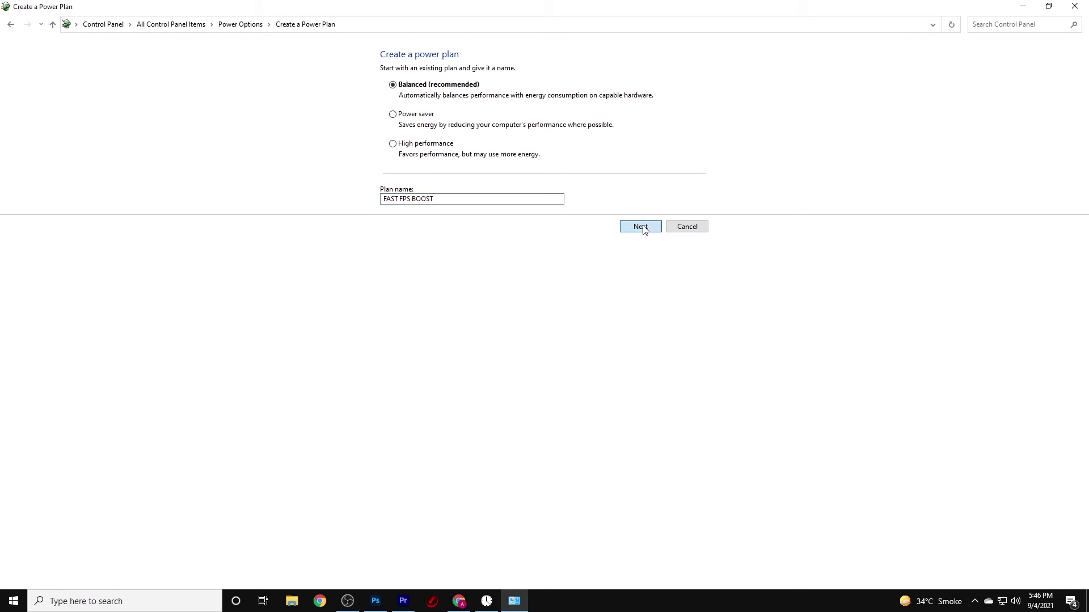
{"action": "left_click", "coordinate": [639, 159]}
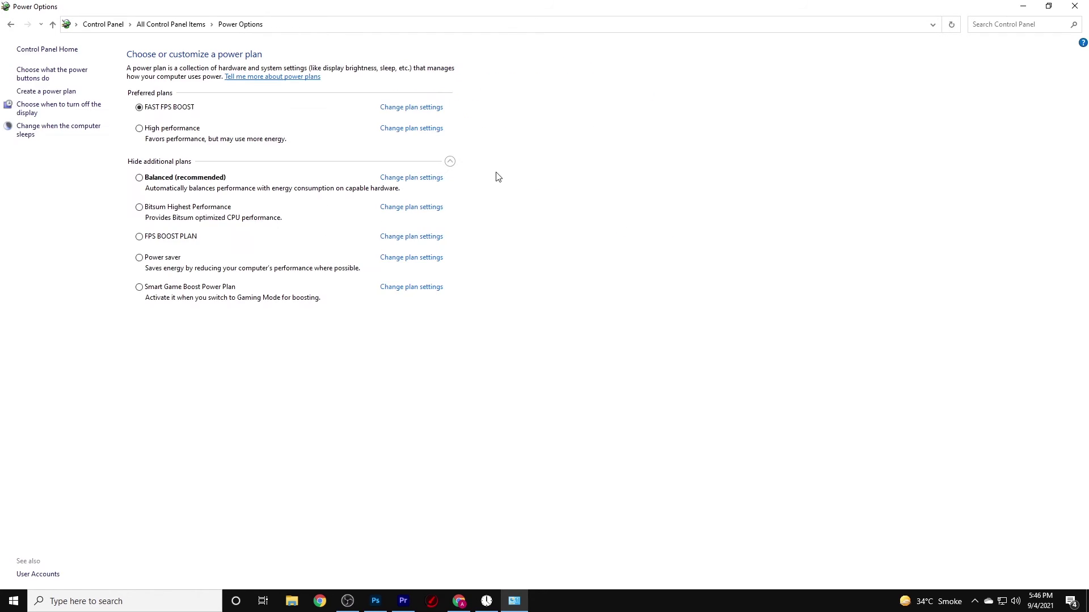
{"action": "left_click", "coordinate": [139, 128]}
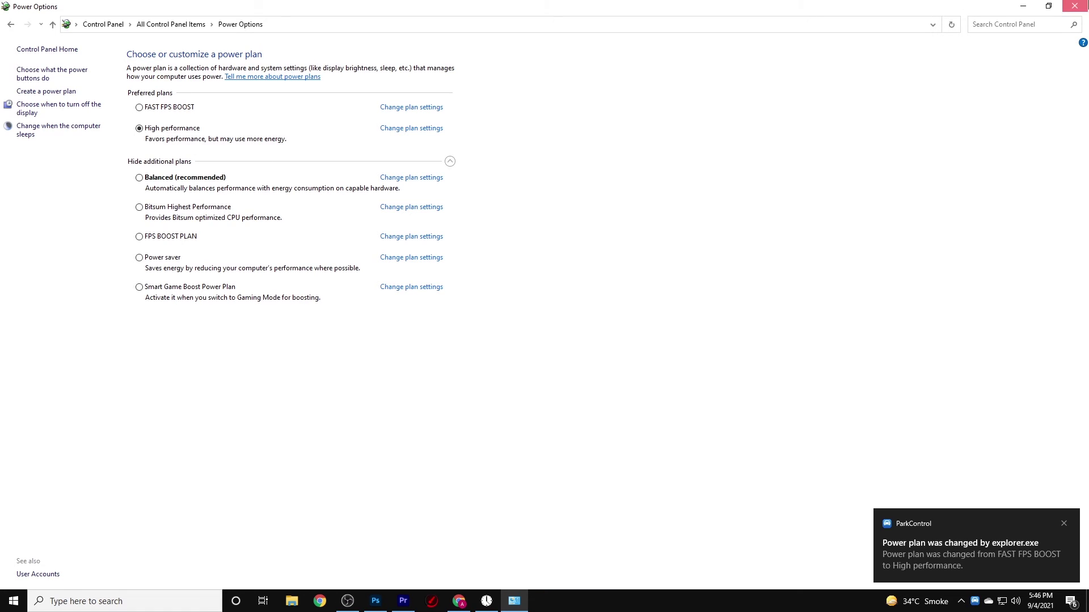
{"action": "left_click", "coordinate": [1075, 6]}
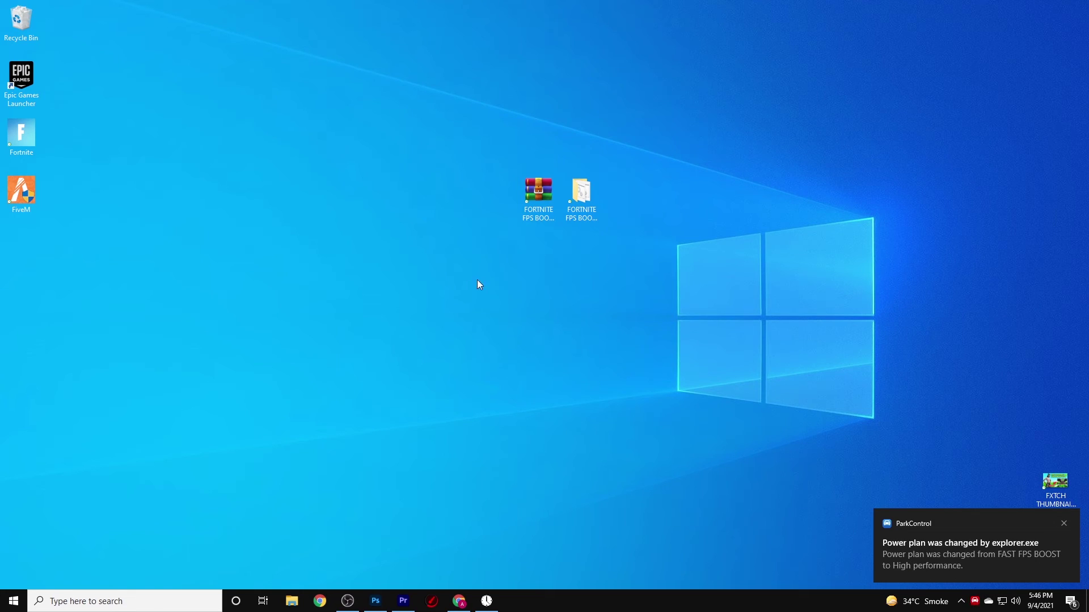
Step: Open the Game Mode settings and check that Game Mode is on and Xbox Game Bar is off, looking over Captures too
{"action": "left_click", "coordinate": [113, 602]}
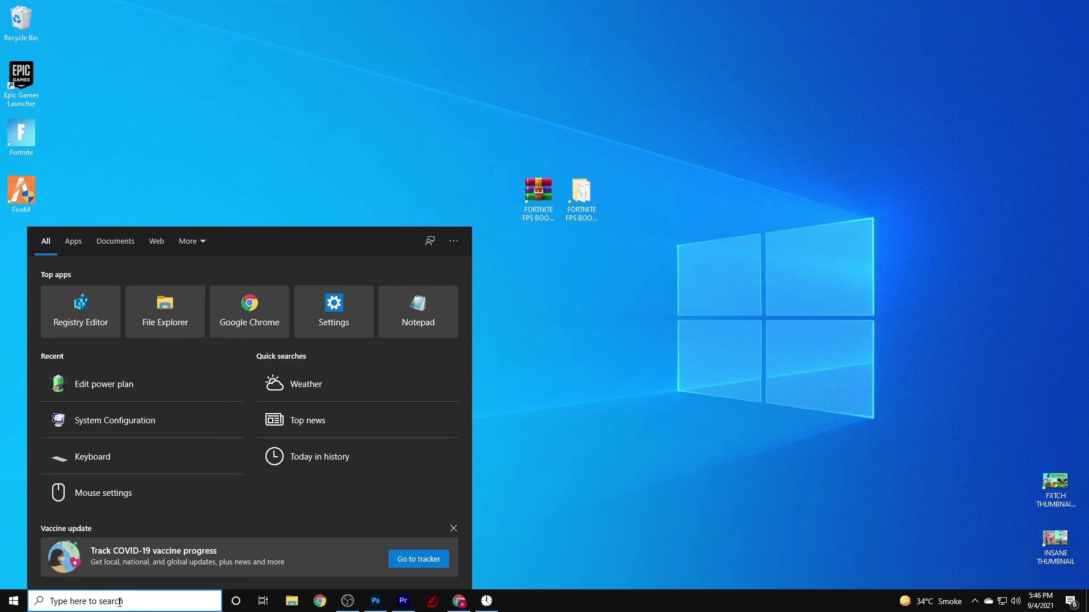
{"action": "type", "text": "GAME"}
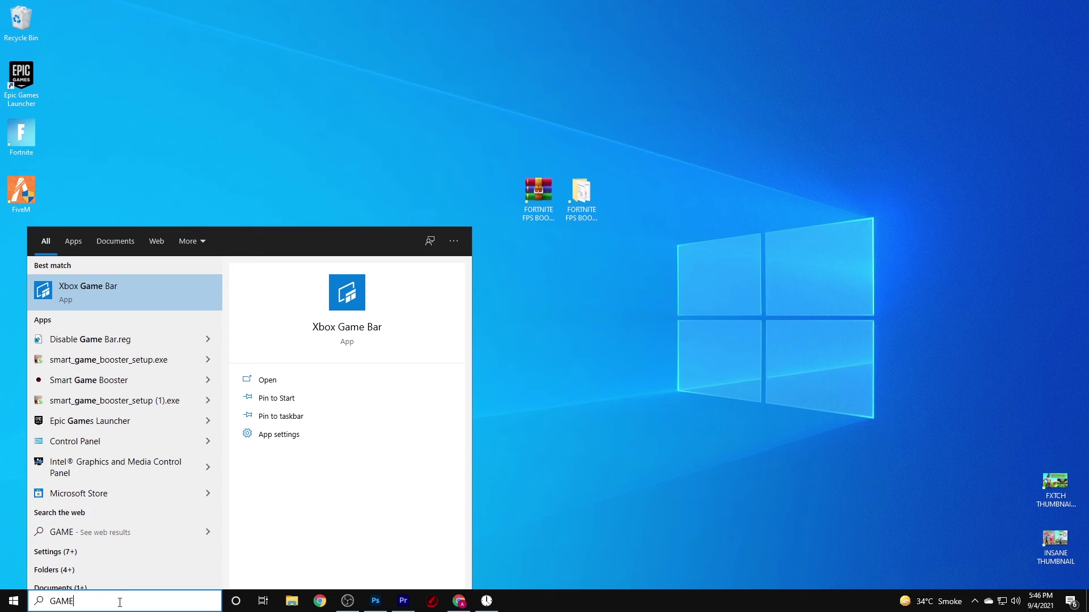
{"action": "type", "text": " M"}
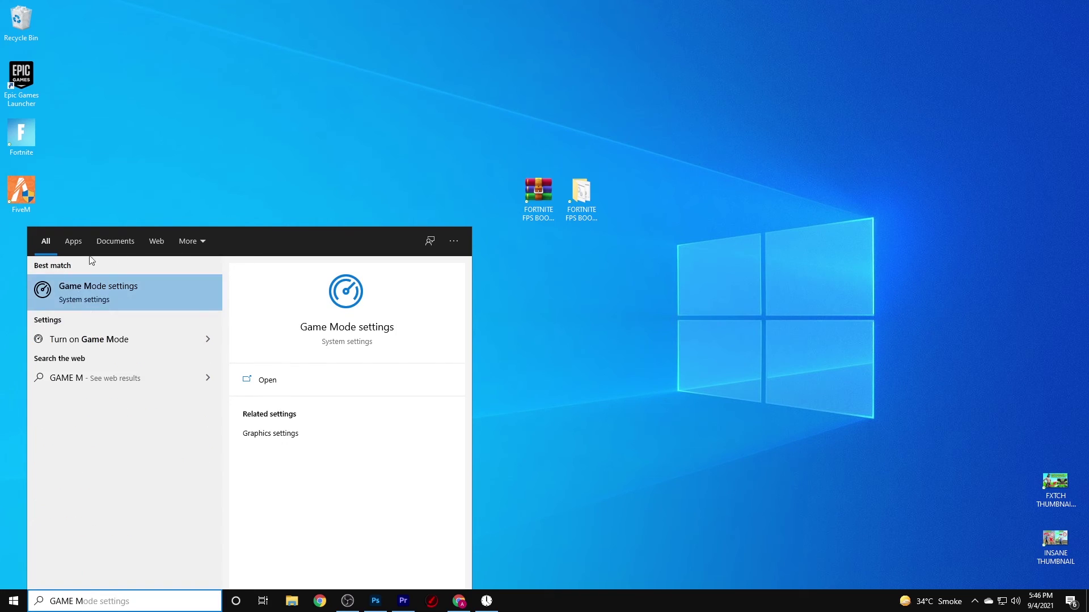
{"action": "left_click", "coordinate": [99, 291]}
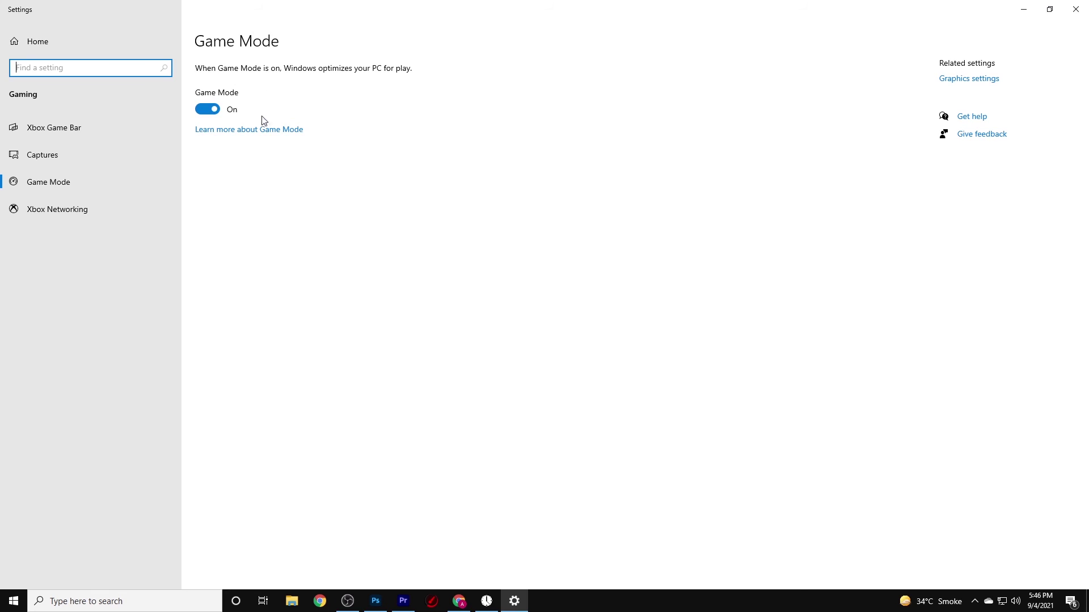
{"action": "left_click", "coordinate": [88, 163]}
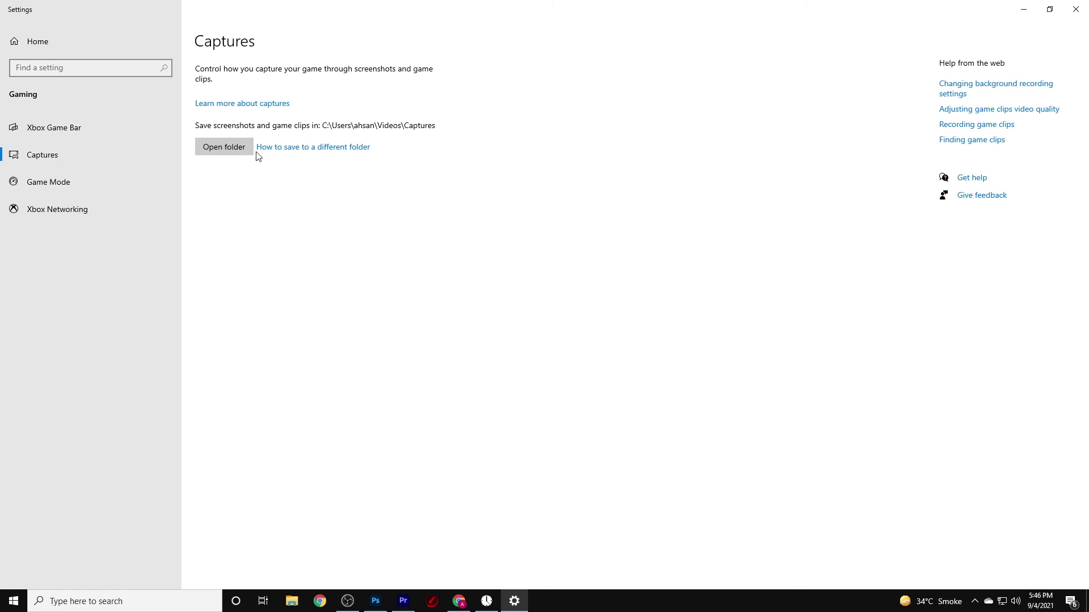
{"action": "left_click", "coordinate": [59, 128]}
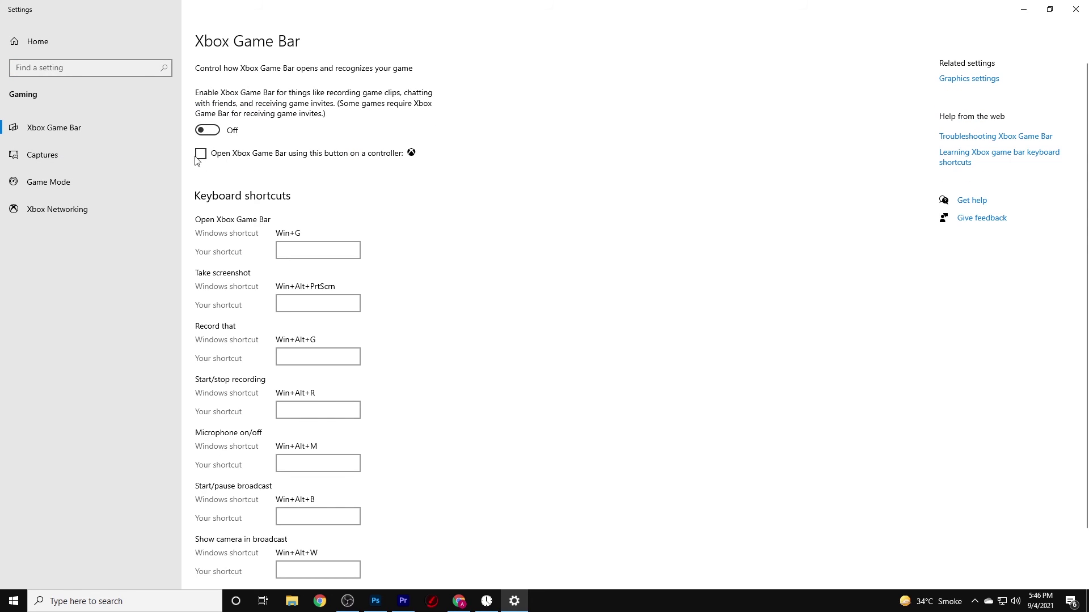
{"action": "left_click", "coordinate": [1076, 9]}
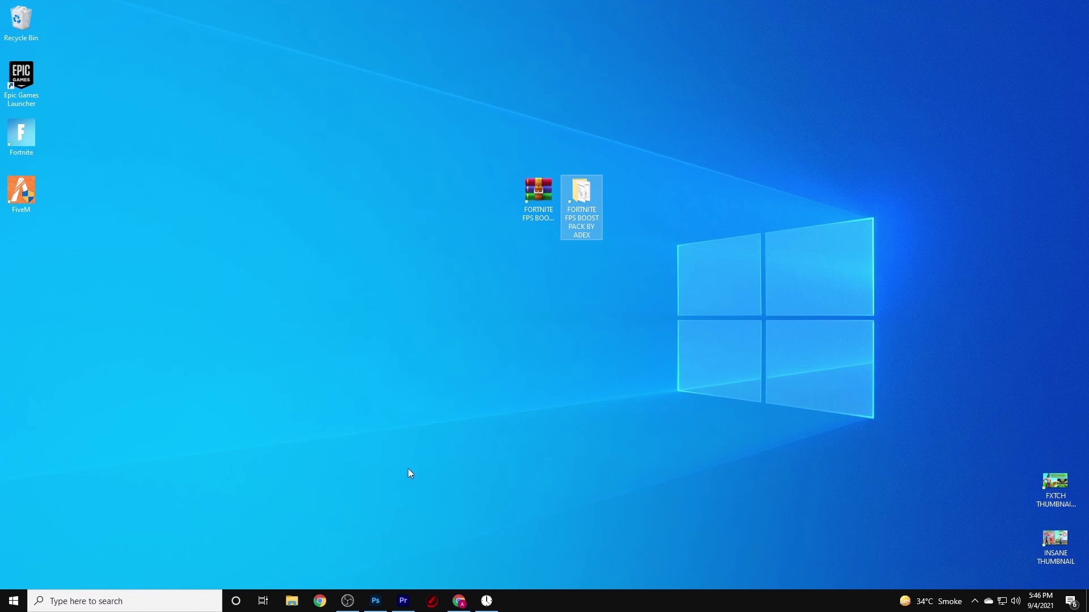
{"action": "left_click", "coordinate": [202, 593]}
{"action": "type", "text": "BACKGRAOUND"}
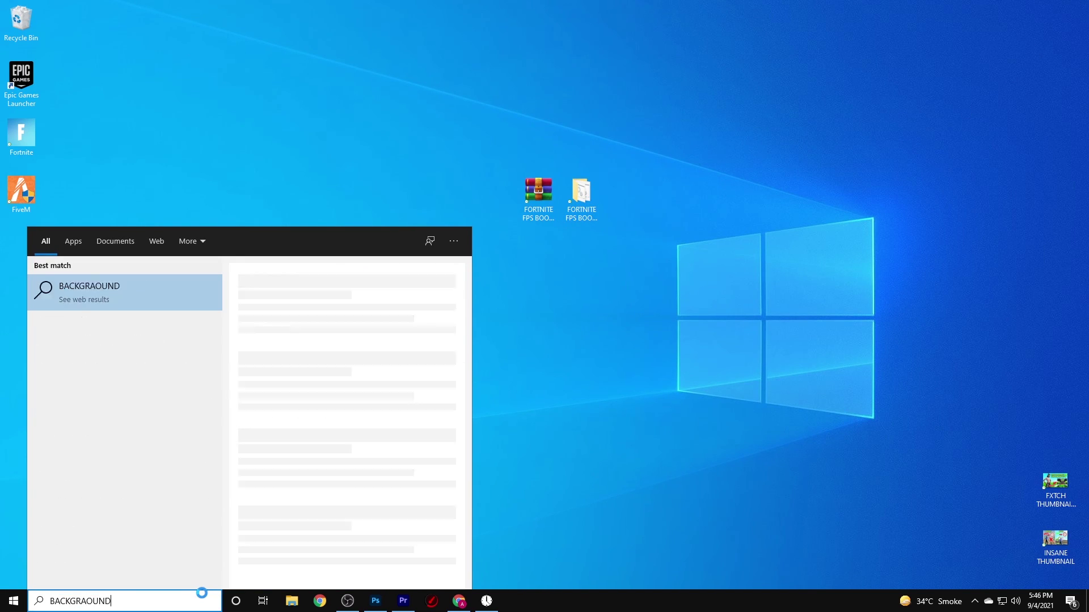
{"action": "left_click", "coordinate": [91, 601]}
{"action": "key", "text": "BackSpace"}
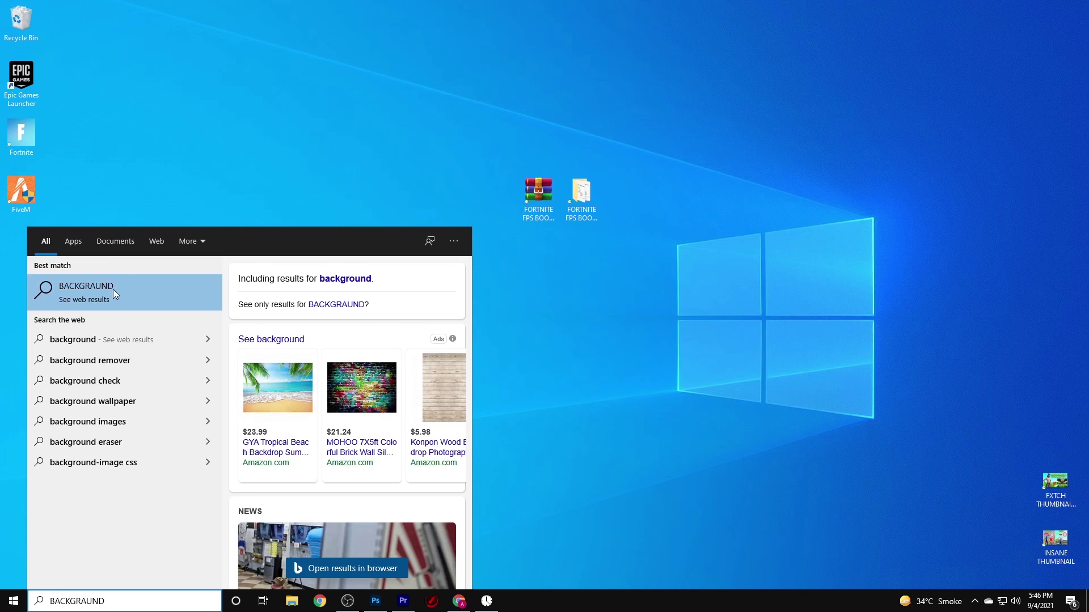
{"action": "key", "text": "Escape"}
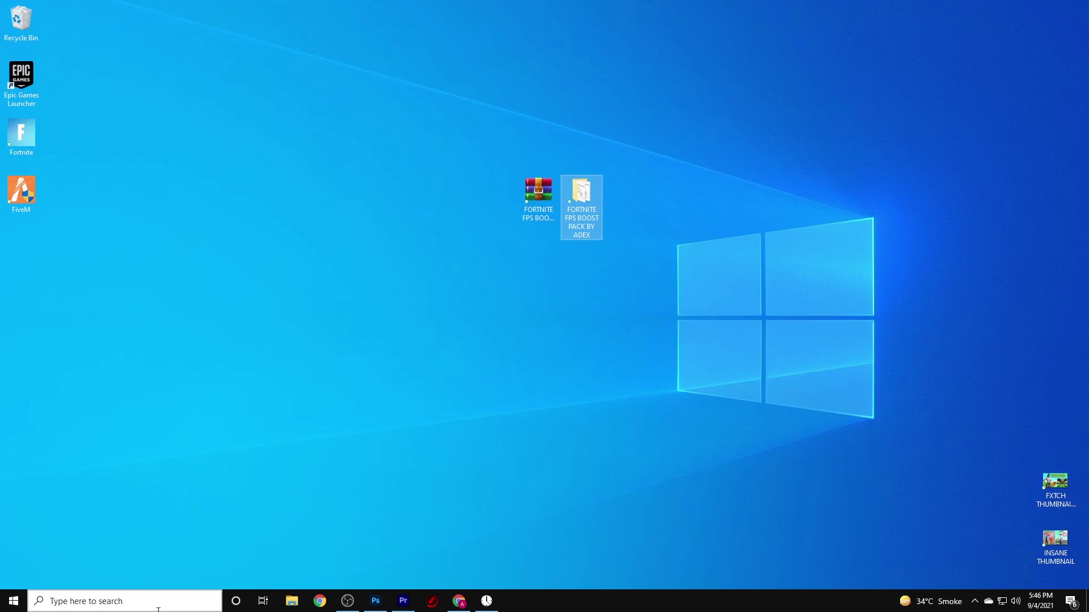
Step: Open the Background apps settings and make sure letting apps run in the background is turned off
{"action": "left_click", "coordinate": [92, 601]}
{"action": "type", "text": "BACK"}
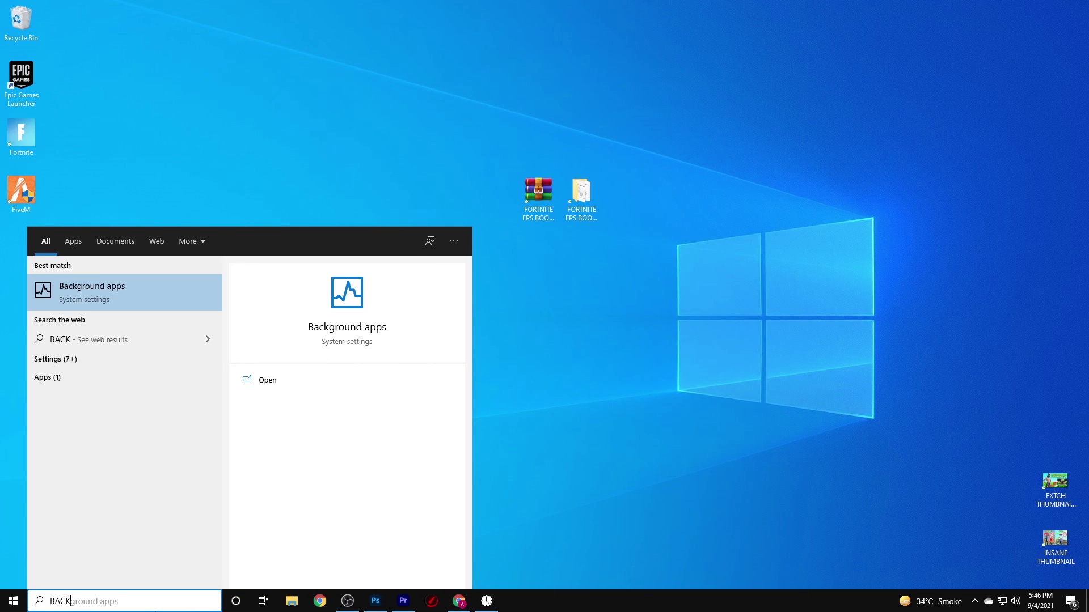
{"action": "left_click", "coordinate": [100, 285]}
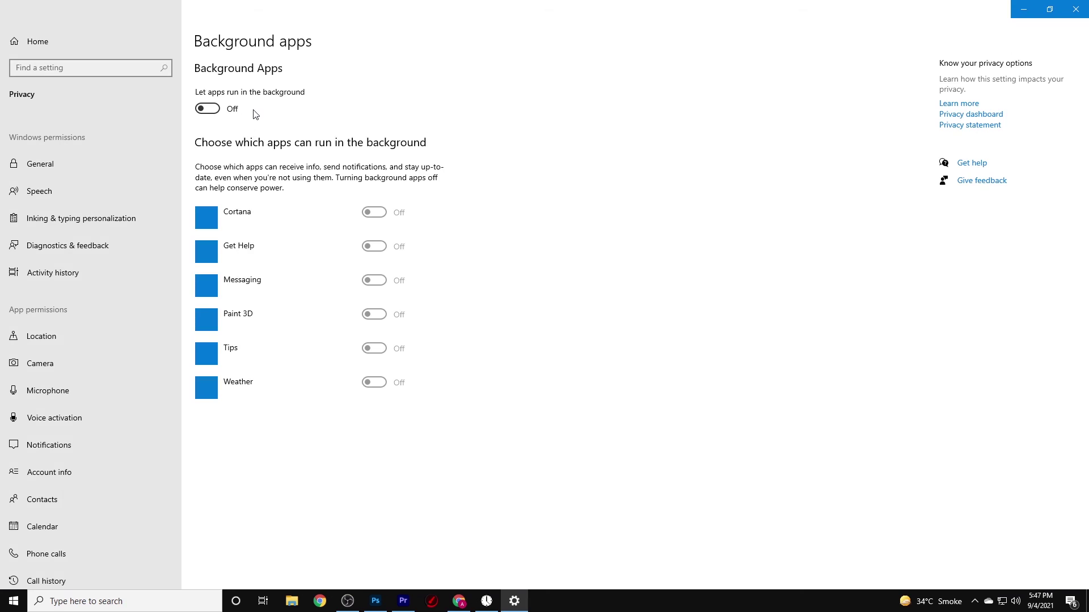
{"action": "left_click", "coordinate": [205, 107]}
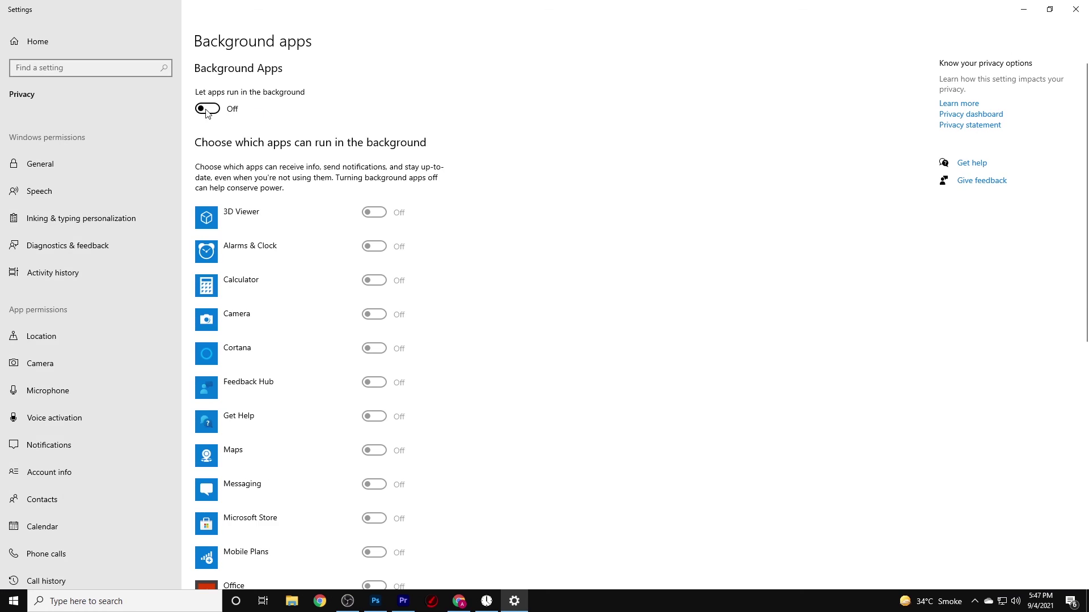
{"action": "left_click", "coordinate": [206, 108]}
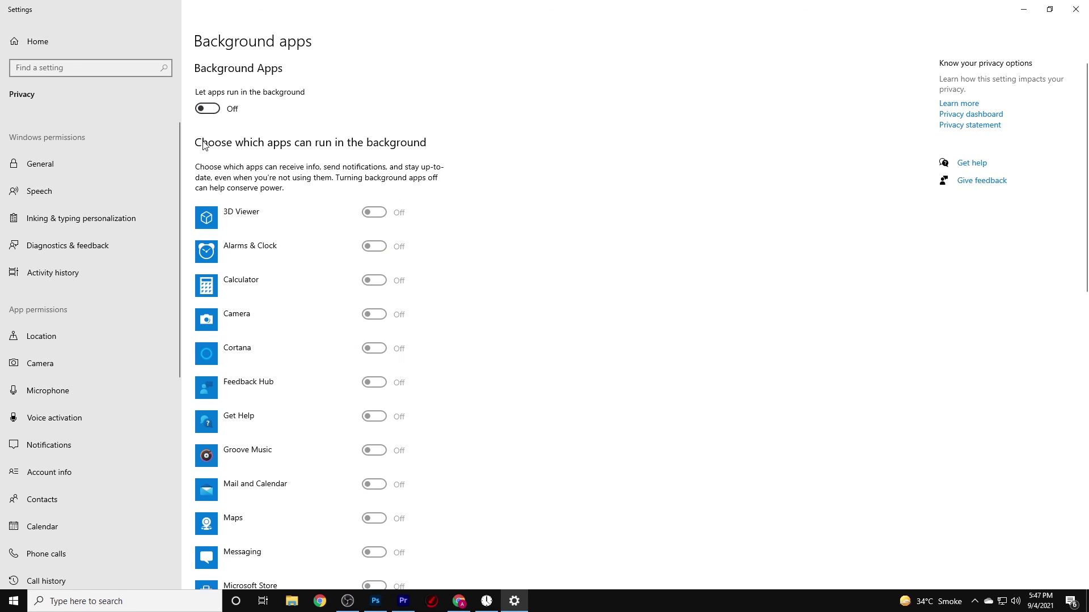
{"action": "left_click", "coordinate": [1076, 10]}
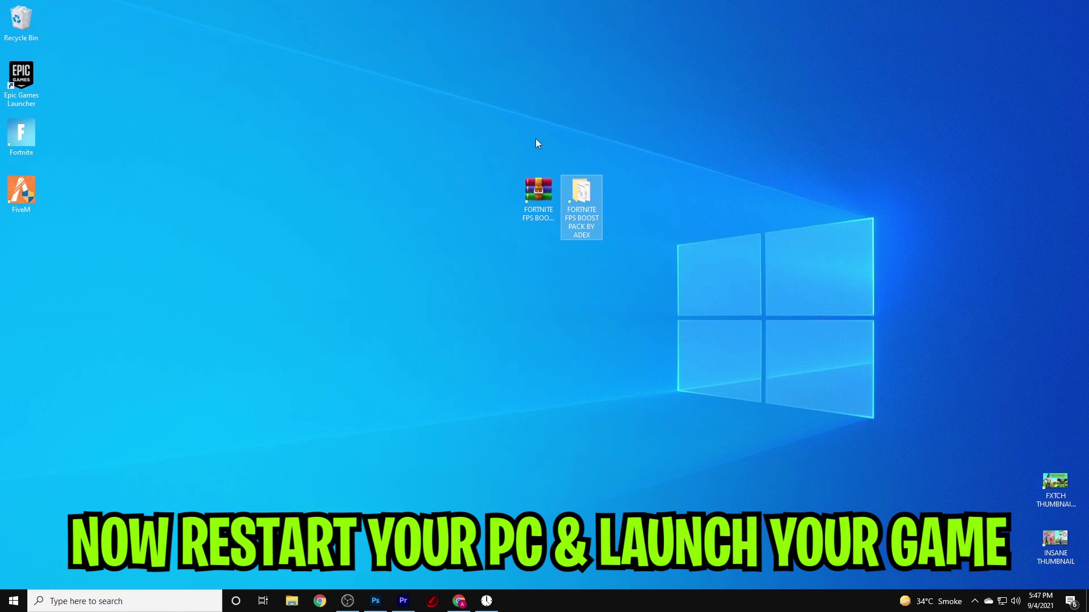